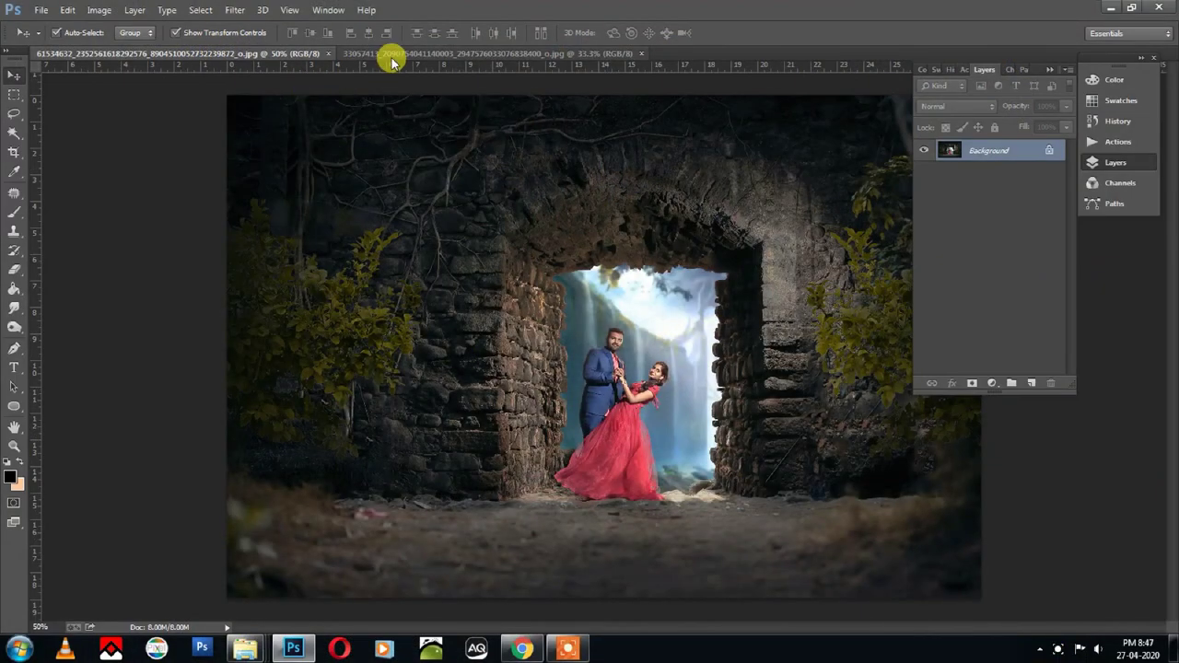
Duplicate the umbrella couple photo's Background onto a new Layer 1
left_click(391, 55)
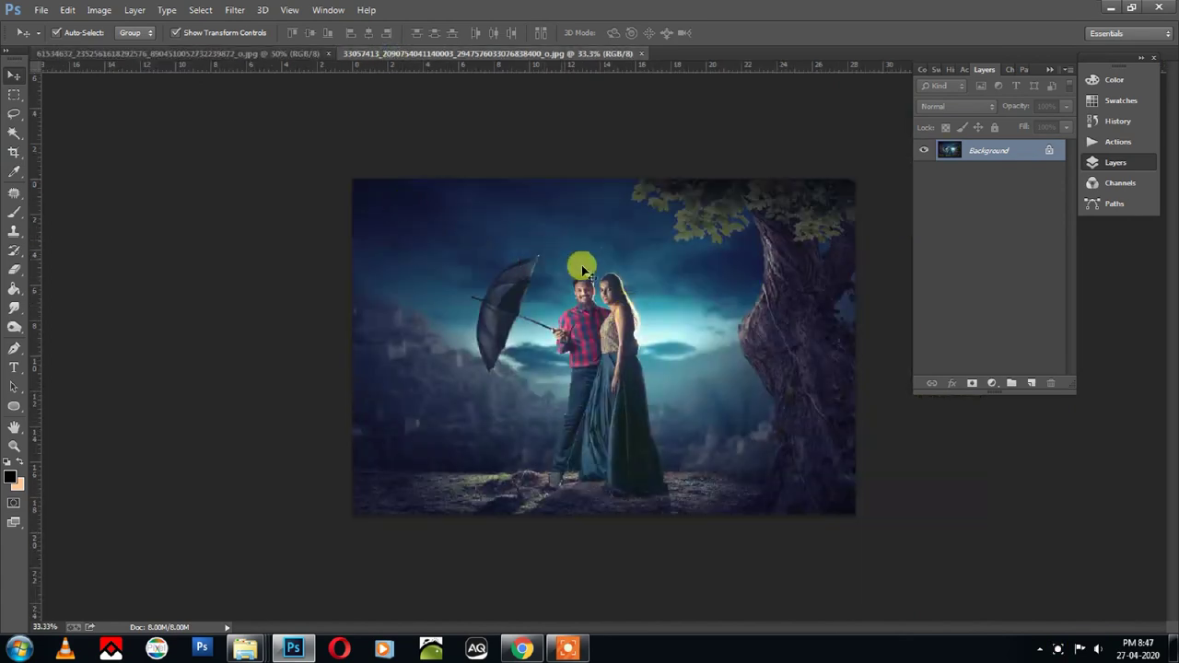
key("ctrl+j")
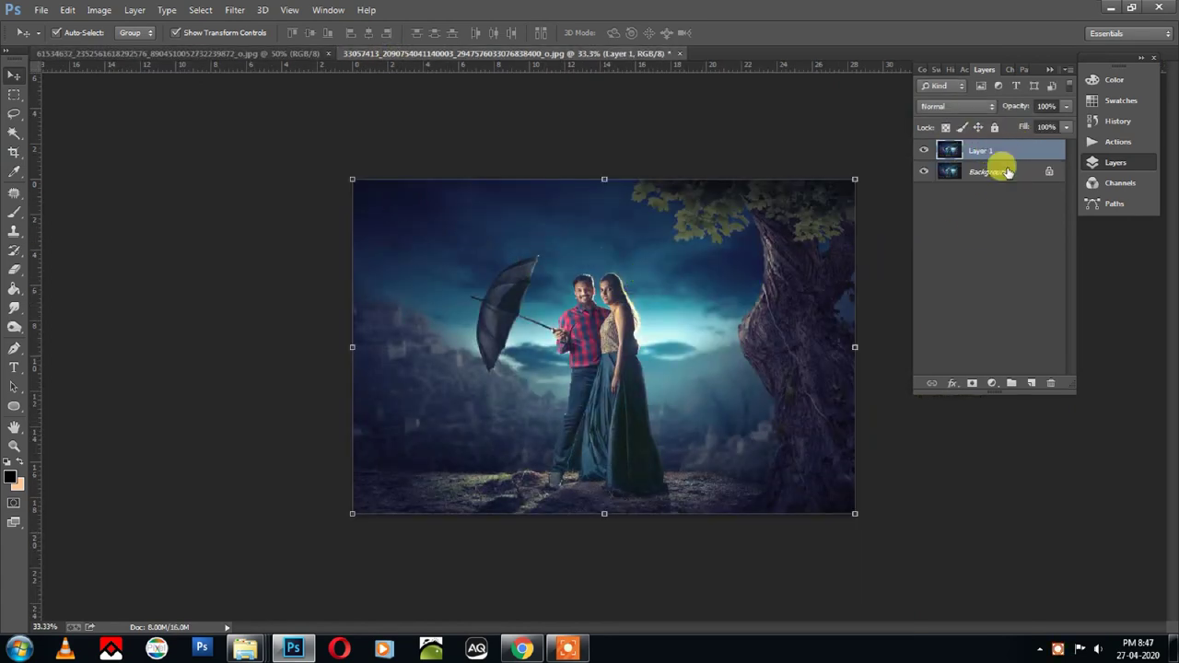
Unlock the Background layer by converting it to Layer 0
left_click(995, 173)
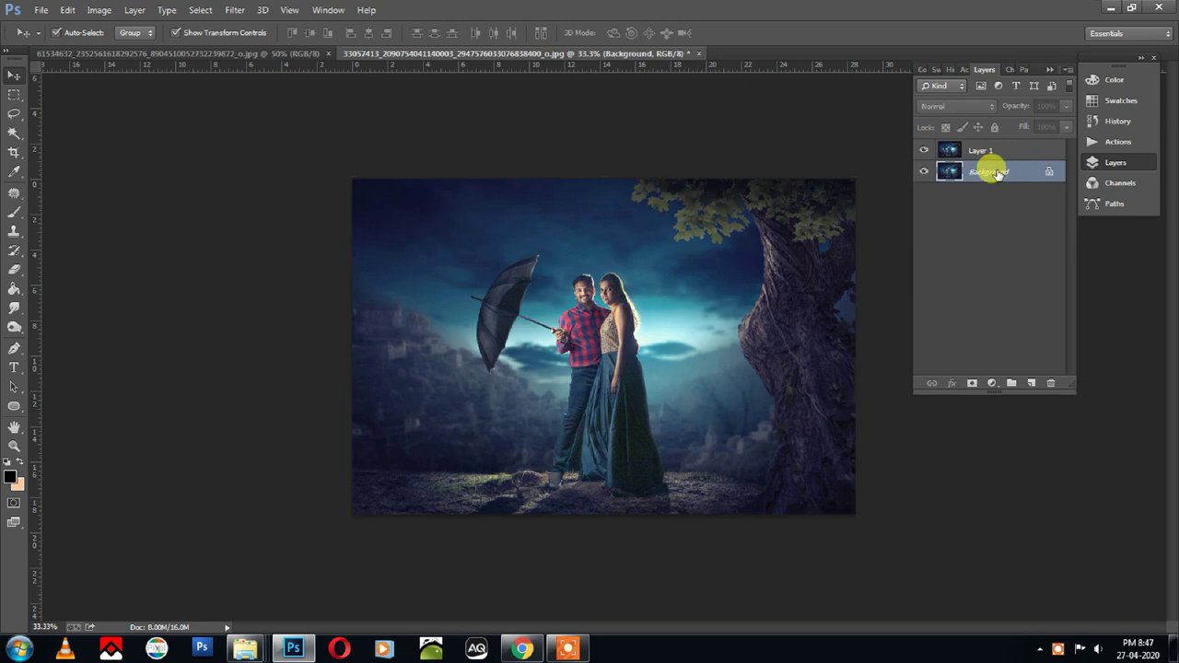
double_click(995, 172)
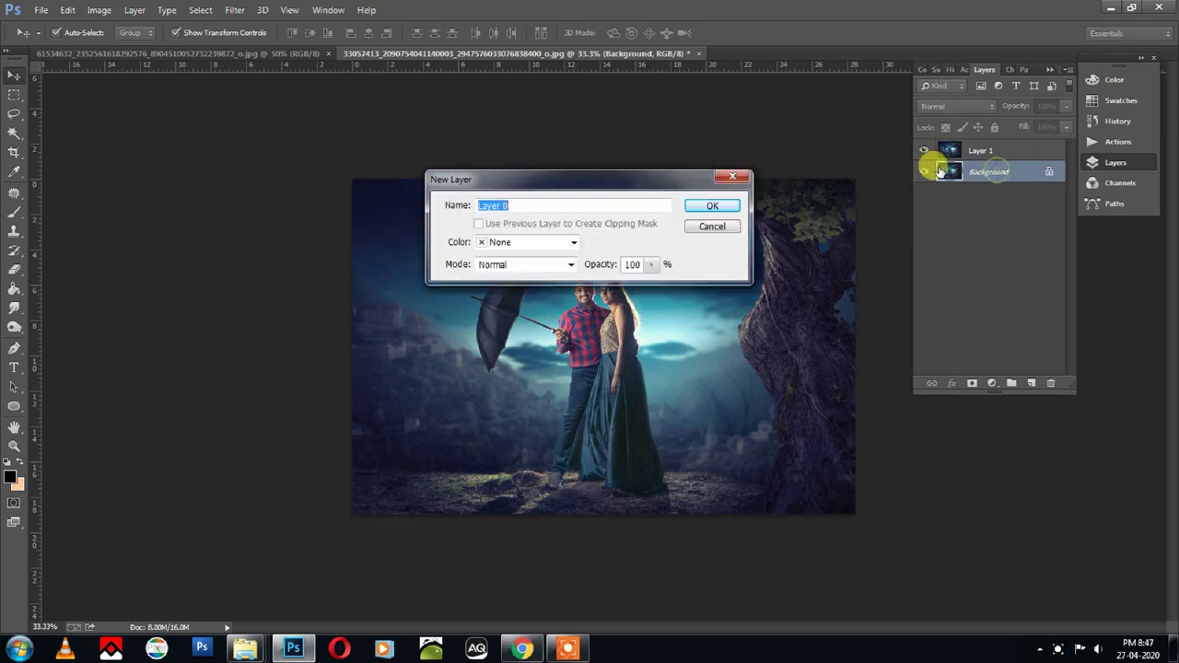
left_click(713, 207)
Convert Layer 1 into a smart object and begin a free transform
left_click(999, 152)
right_click(1001, 155)
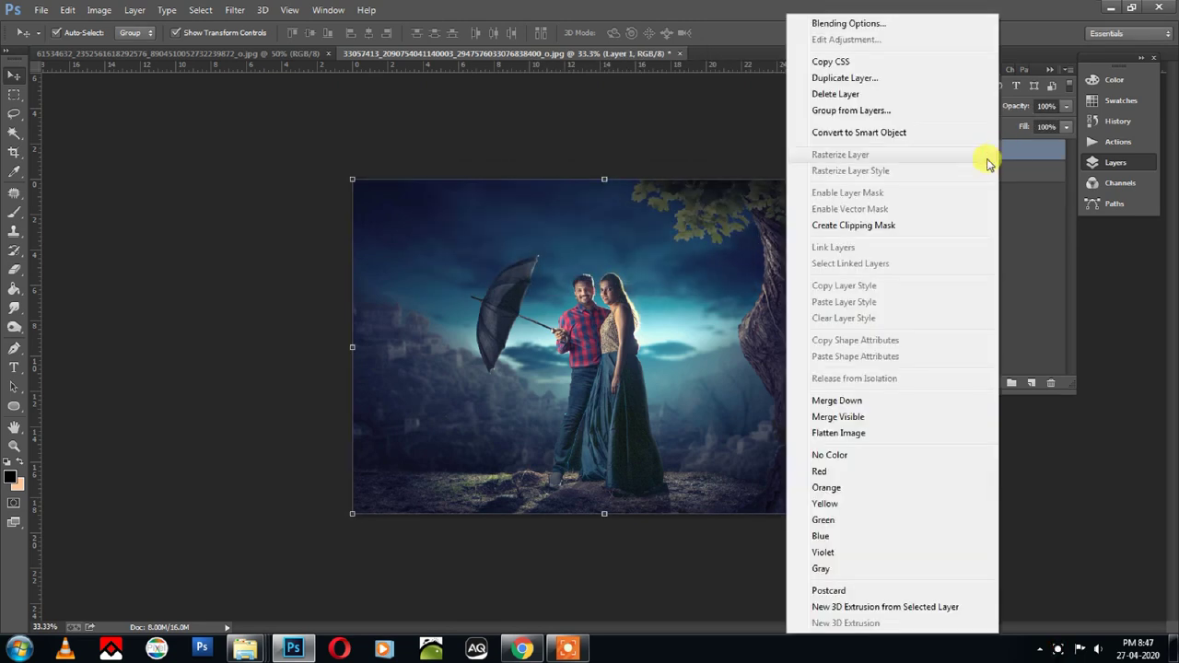
left_click(824, 134)
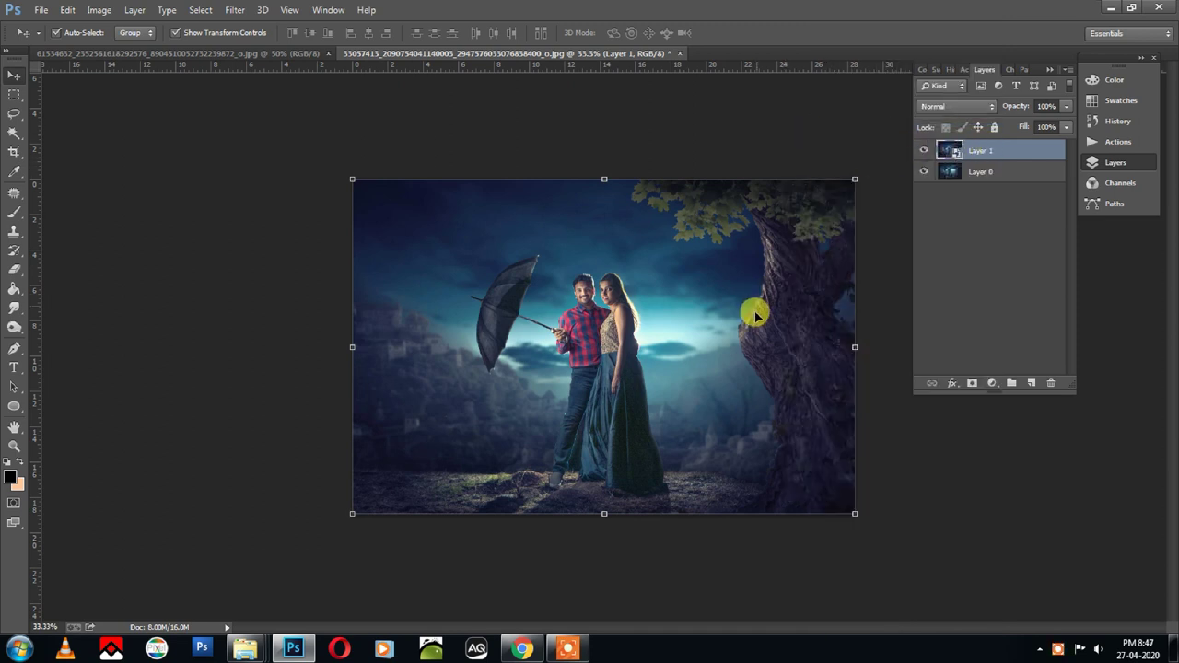
key("ctrl+t")
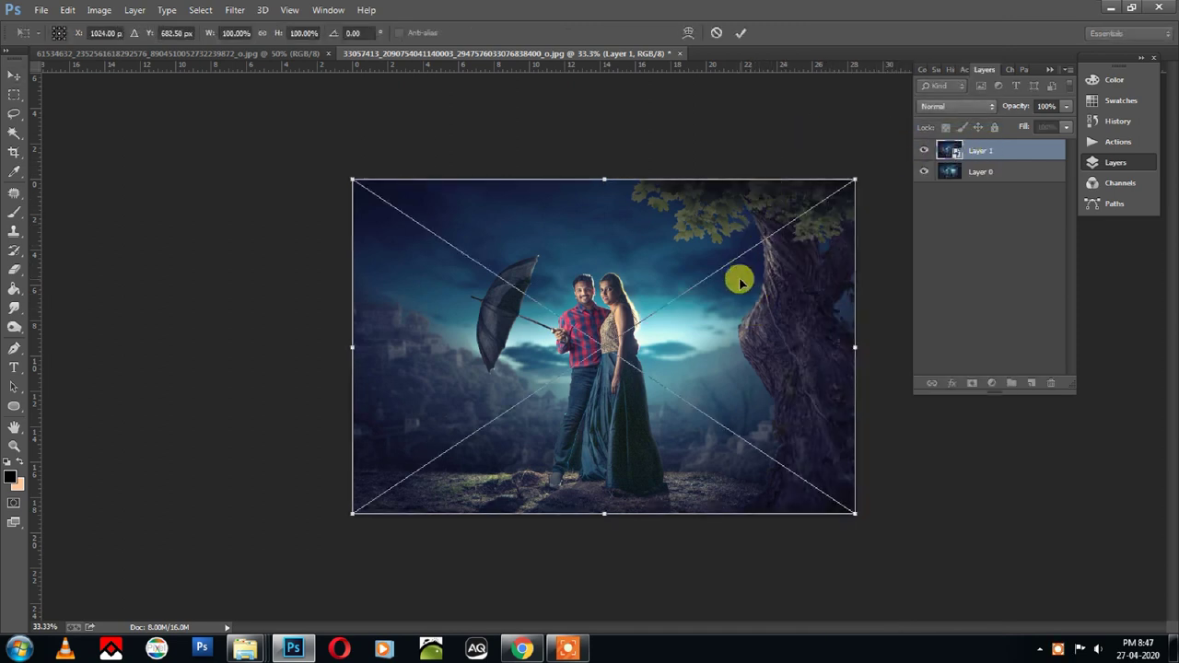
Flip Layer 1 vertically and nudge it down below the original
right_click(739, 280)
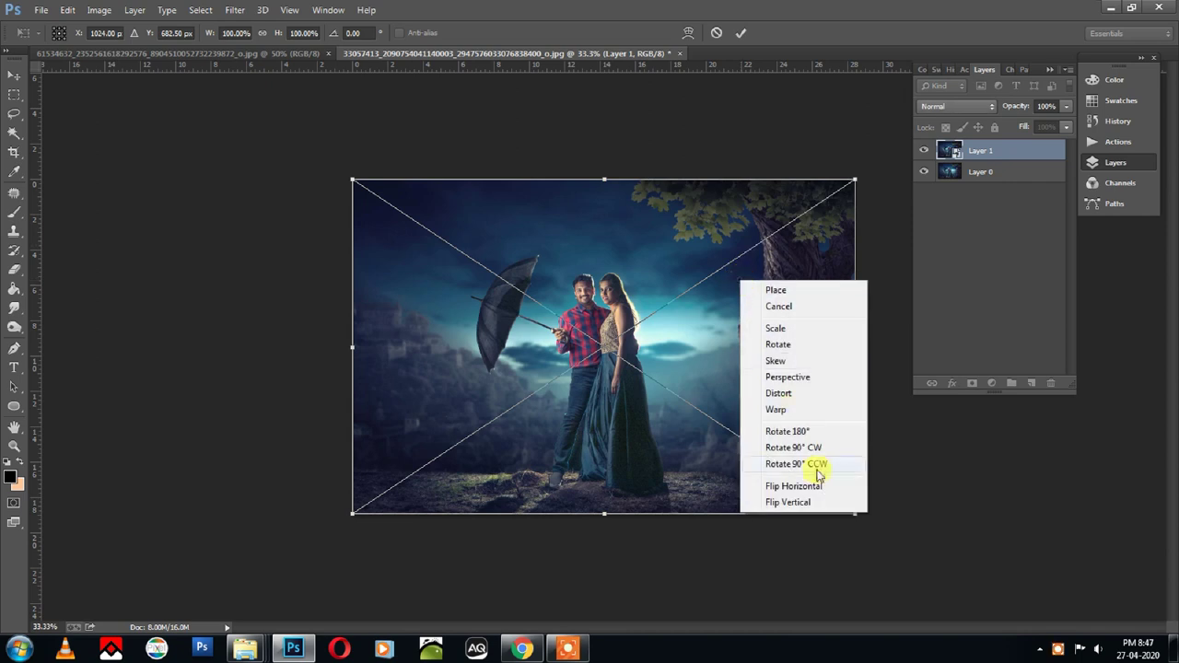
left_click(788, 503)
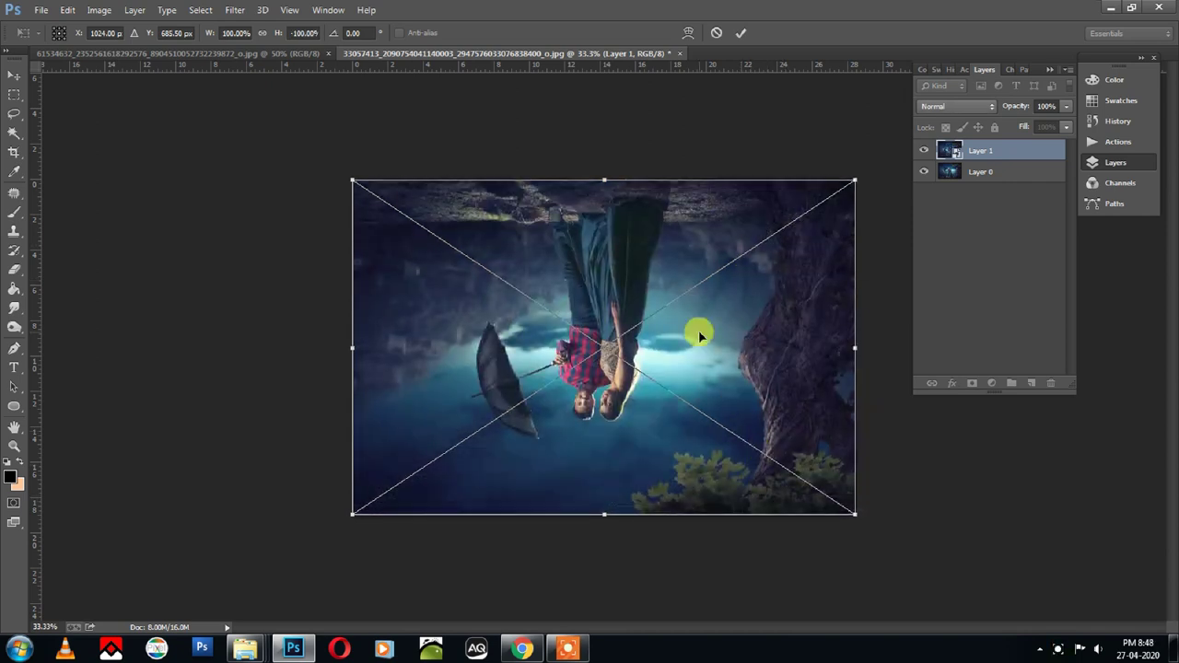
key("Down")
key("Down")
key("Down")
key("Down")
key("Down")
key("Down")
key("Down")
key("Down")
key("Down")
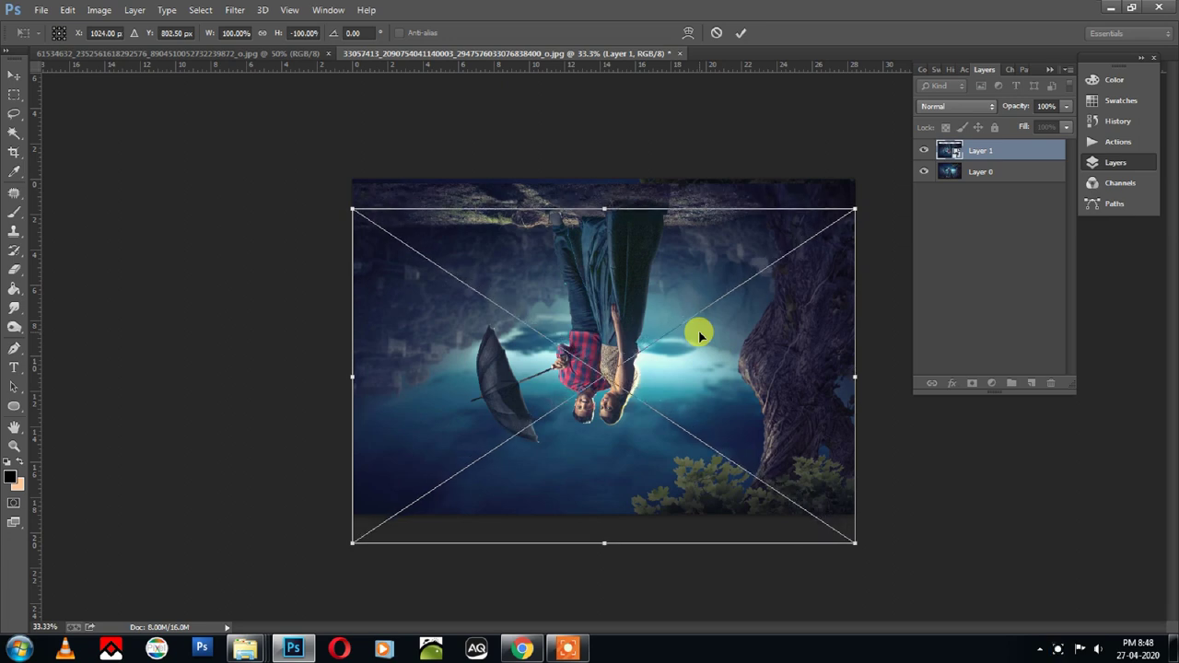
key("Down")
key("Down")
key("Down")
key("Down")
key("Down")
key("Down")
key("Down")
key("Down")
key("Down")
key("Down")
key("Down")
key("Down")
key("Down")
key("Down")
key("Down")
key("Down")
key("Down")
key("Down")
key("Down")
key("Down")
key("Down")
key("Down")
key("Down")
key("Down")
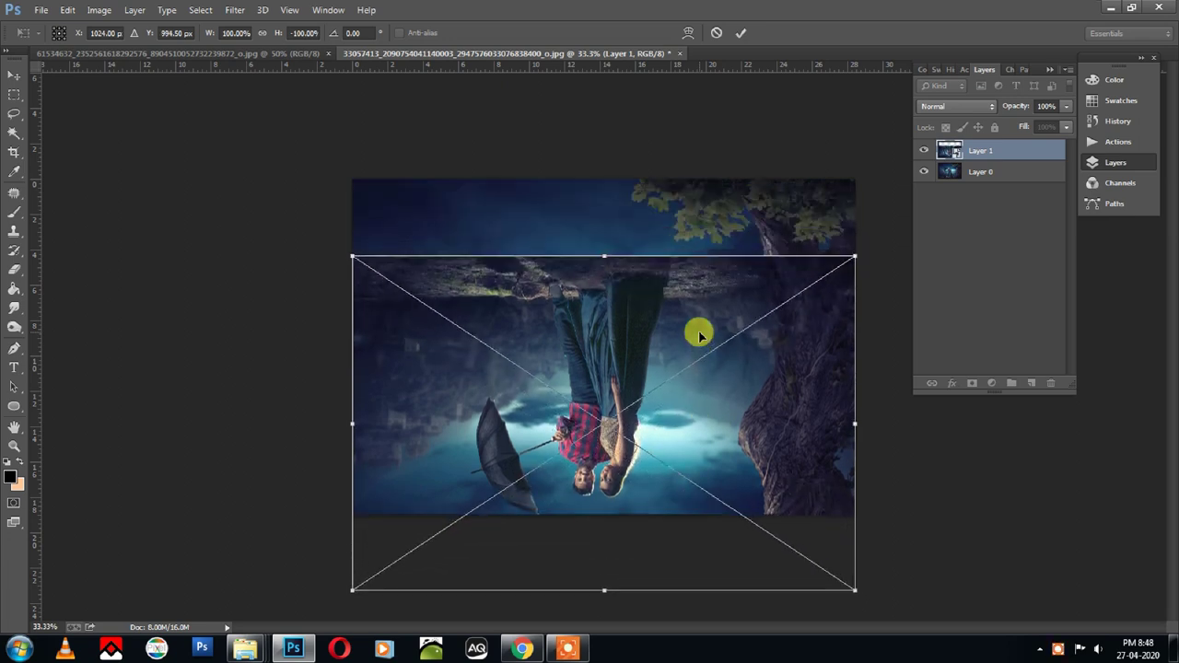
key("Return")
Nudge the original photo on Layer 0 upward
left_click(983, 173)
key("Up")
key("Up")
key("Up")
key("Up")
key("Up")
key("Up")
key("Up")
key("Up")
key("Up")
key("Up")
key("Up")
key("Up")
key("Up")
key("Up")
key("Up")
key("Up")
key("Up")
key("Up")
key("Up")
key("Up")
key("Up")
key("Up")
key("Up")
key("Up")
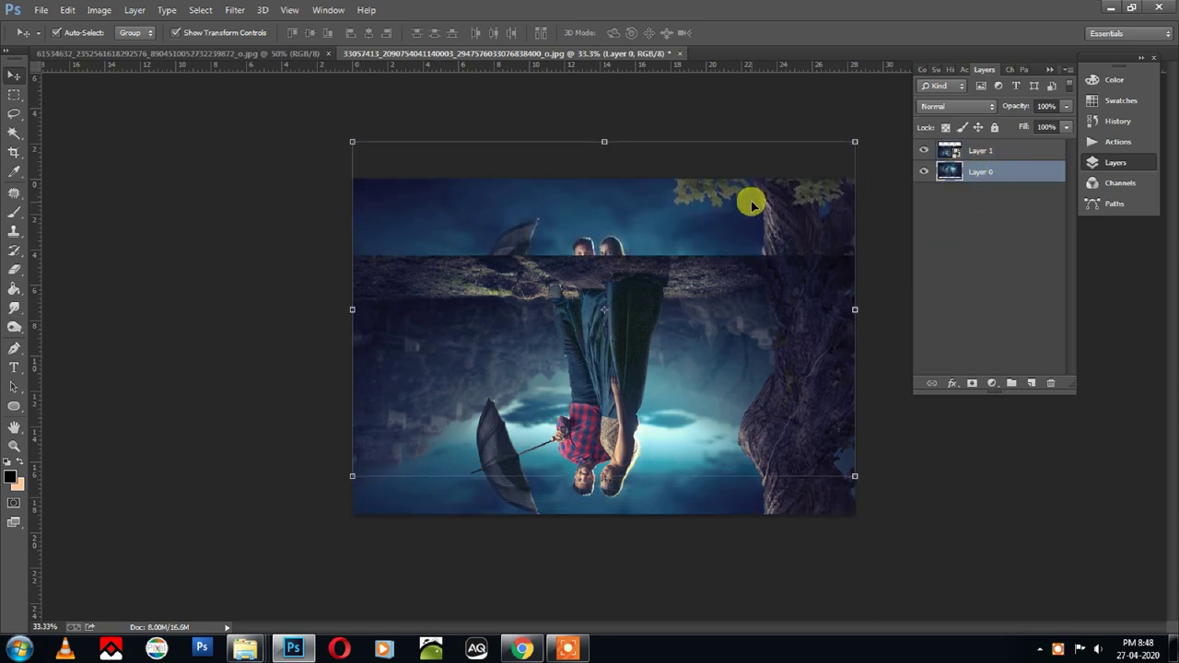
key("Up")
key("Up")
key("Up")
key("Up")
key("Up")
key("Up")
key("Up")
key("Up")
key("Up")
key("Up")
key("Up")
key("Up")
key("Up")
key("Up")
key("Up")
key("Up")
key("Up")
key("Up")
key("Up")
key("Up")
key("Up")
key("Up")
key("Up")
key("Up")
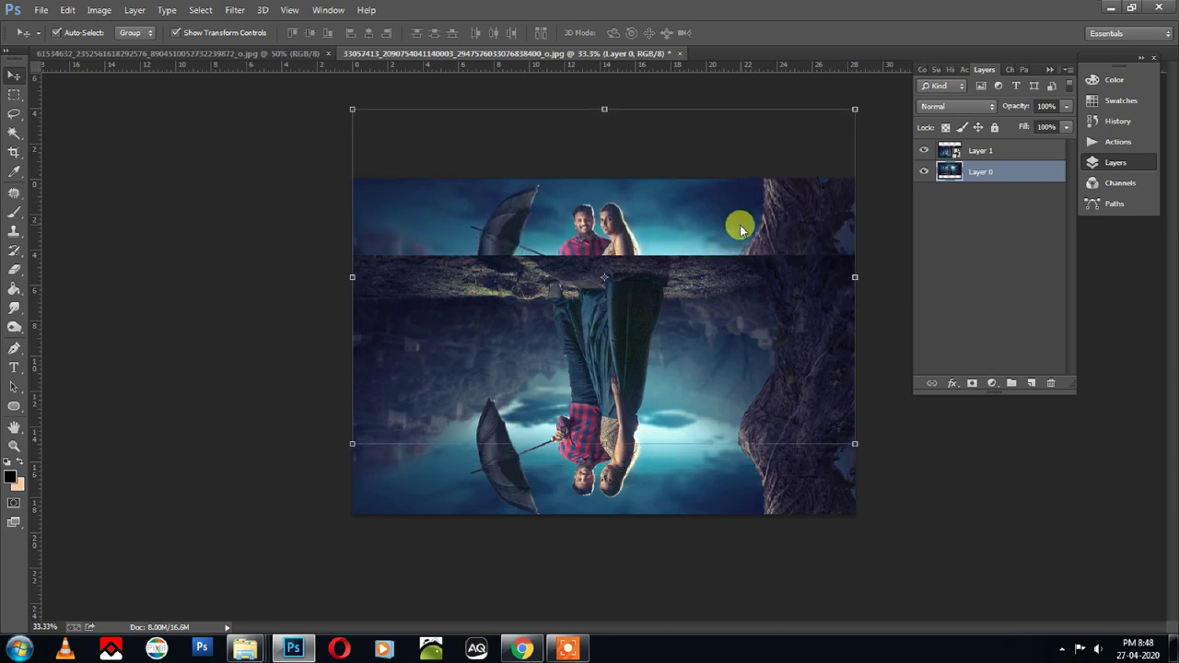
key("shift+Up")
key("shift+Up")
key("shift+Up")
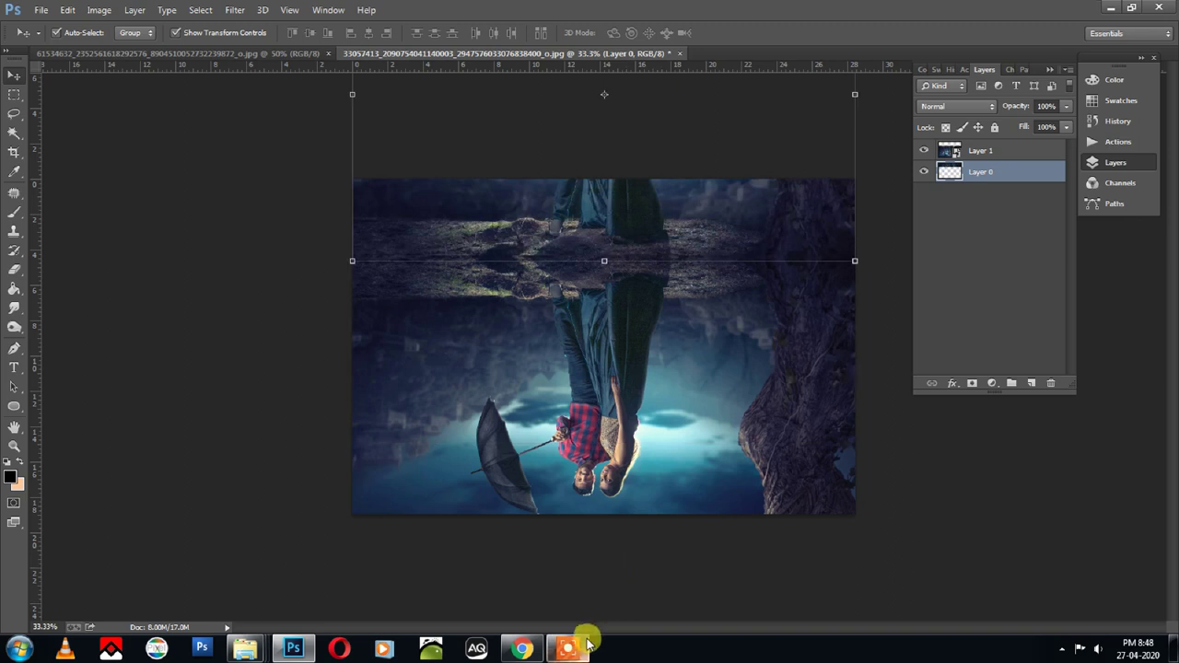
Crop the canvas taller at the top so the couple and their reflection both fit
left_click(14, 152)
key("ctrl+minus")
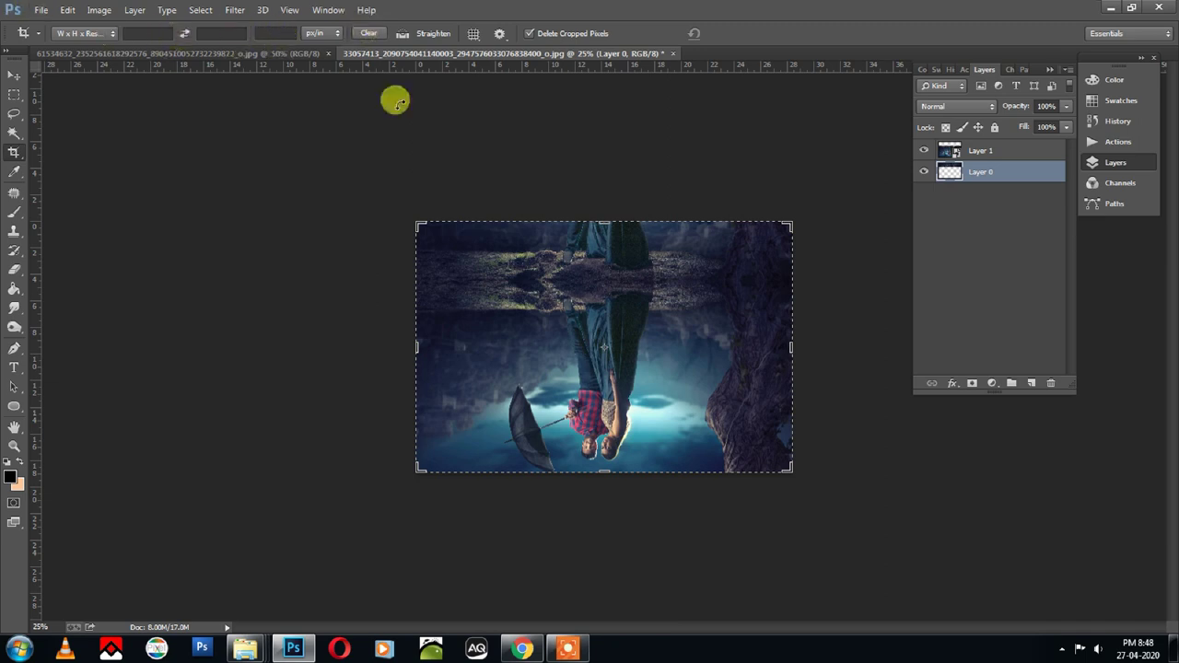
left_click_drag(629, 232, 611, 273)
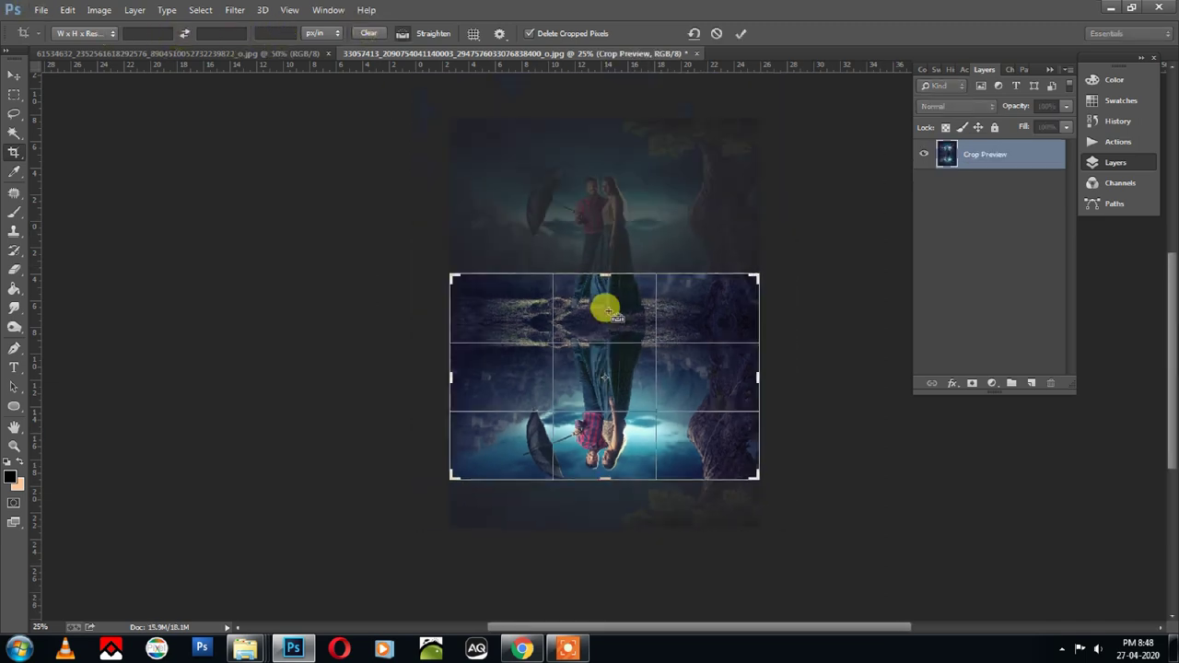
left_click_drag(604, 262, 604, 211)
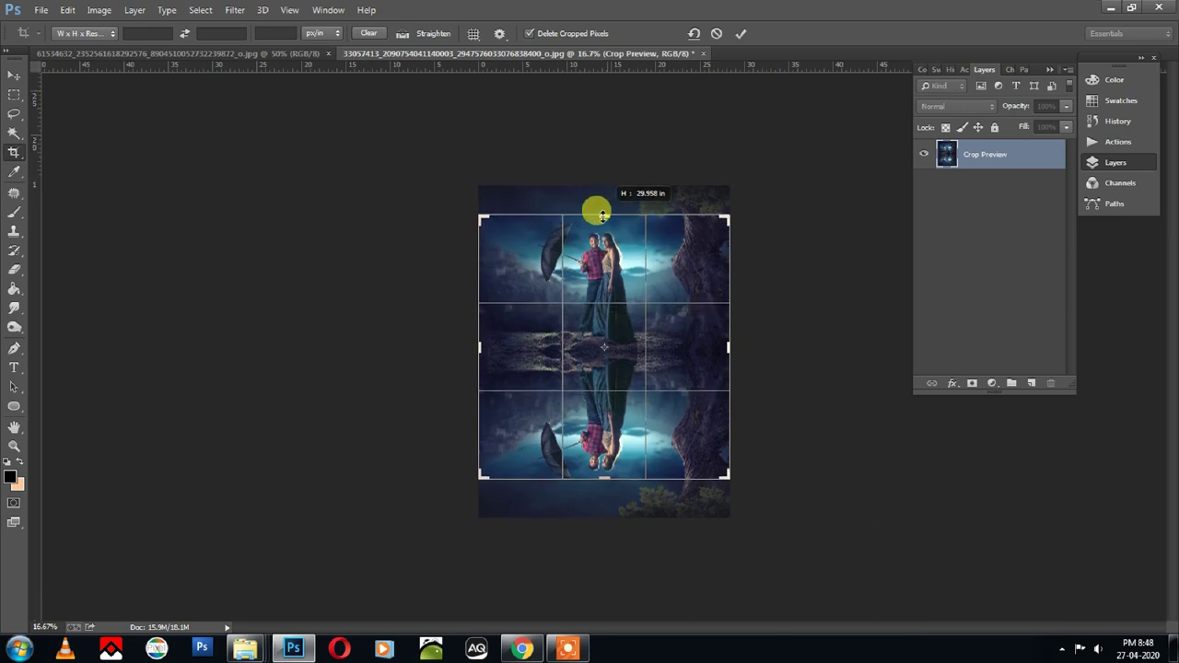
key("Return")
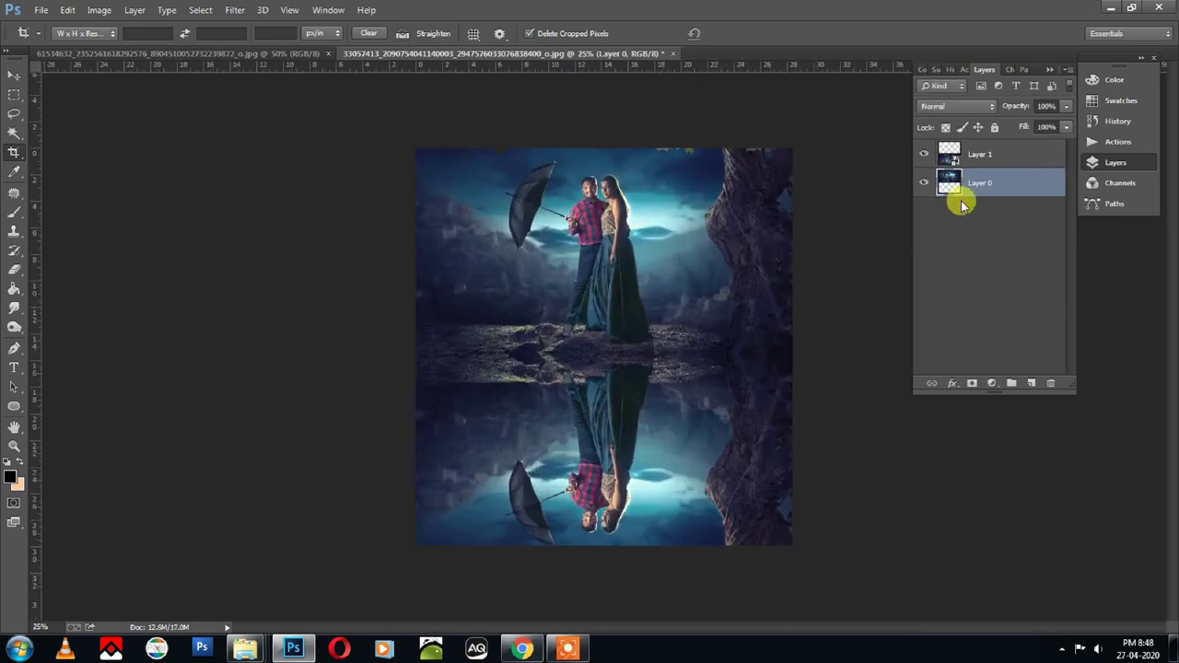
key("ctrl+plus")
left_click(1010, 154)
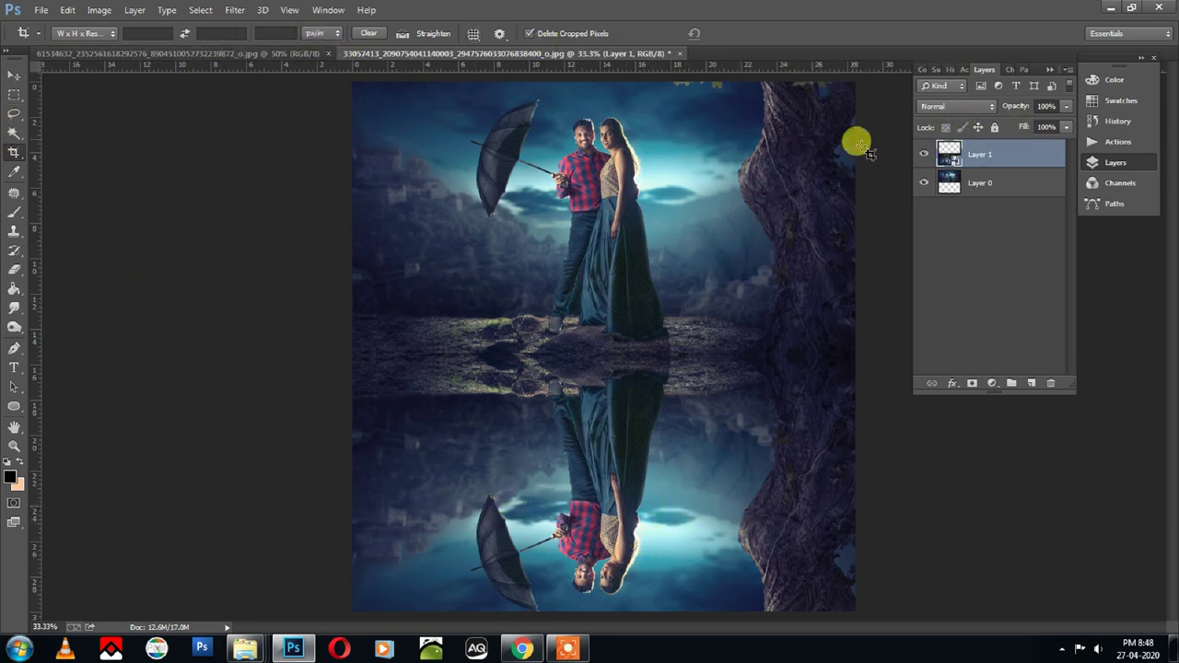
Apply a 90°, 11-pixel Motion Blur to the reflection on Layer 1
left_click(924, 155)
left_click(924, 155)
left_click(236, 11)
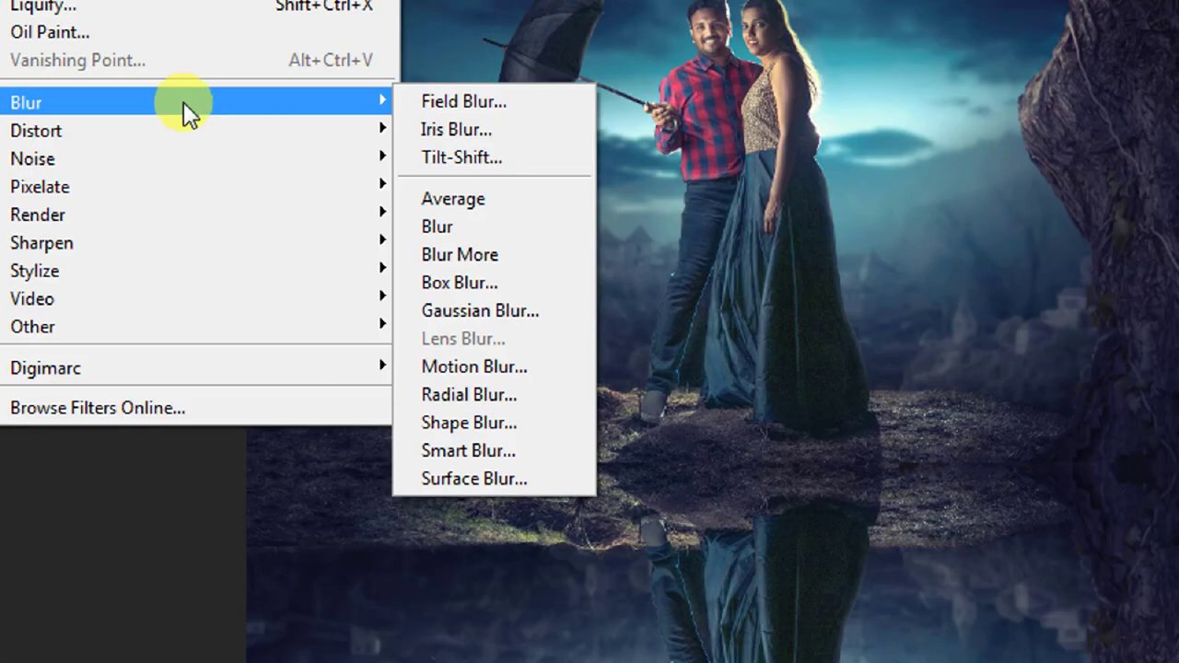
mouse_move(138, 104)
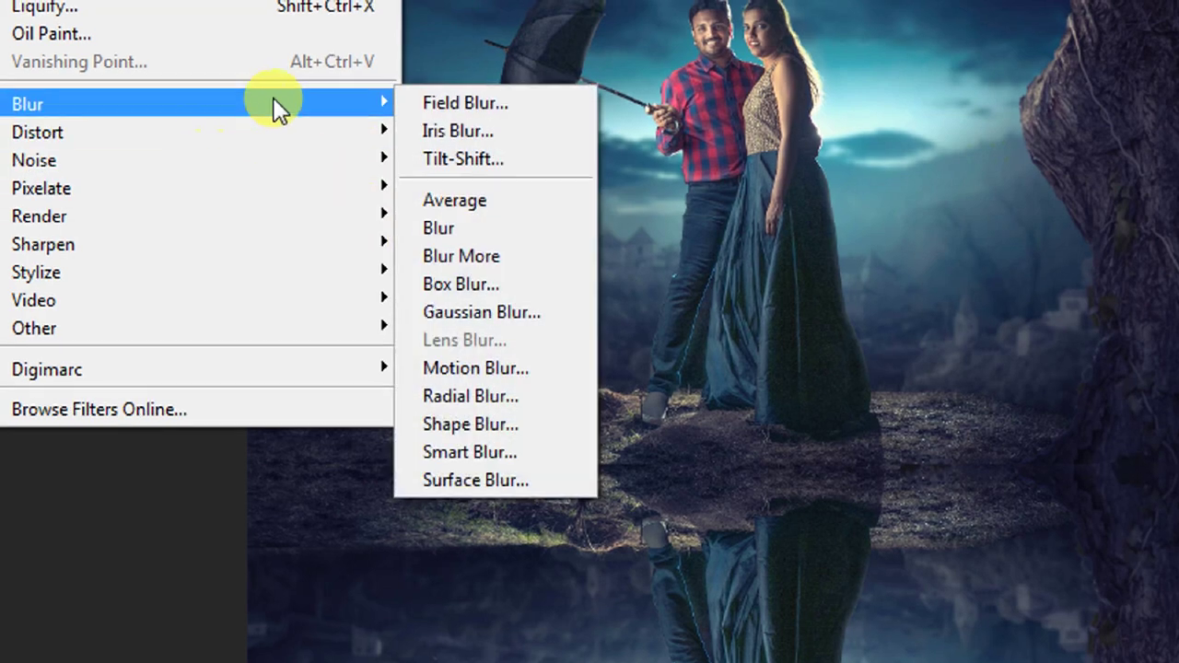
left_click(470, 372)
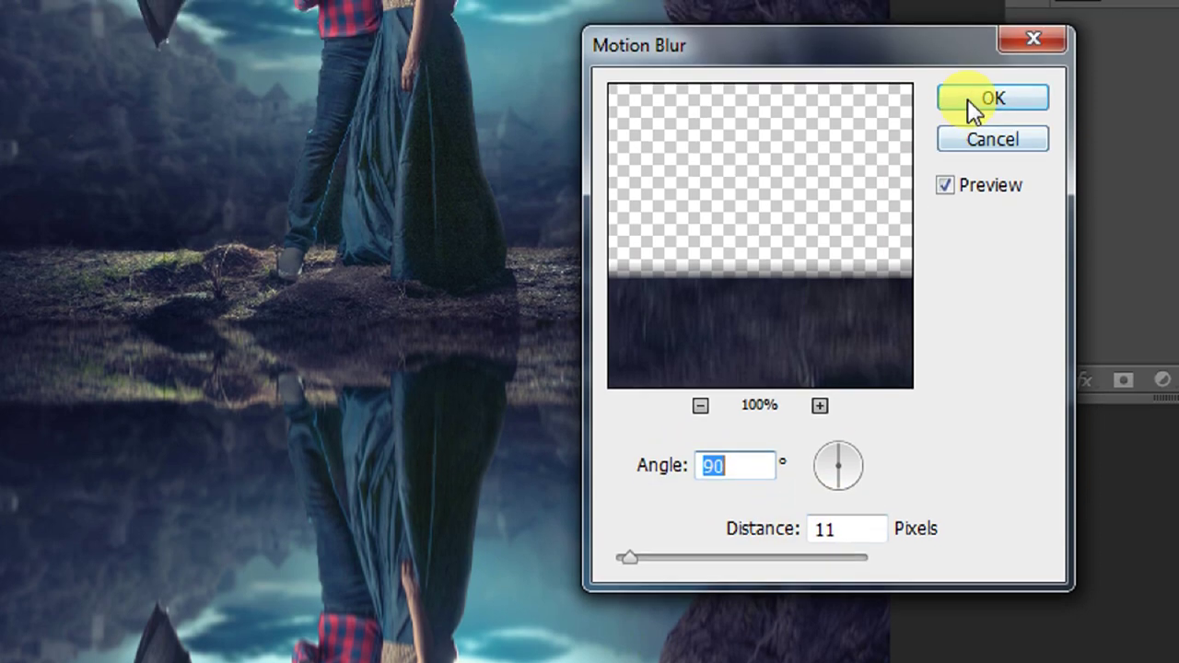
left_click(976, 54)
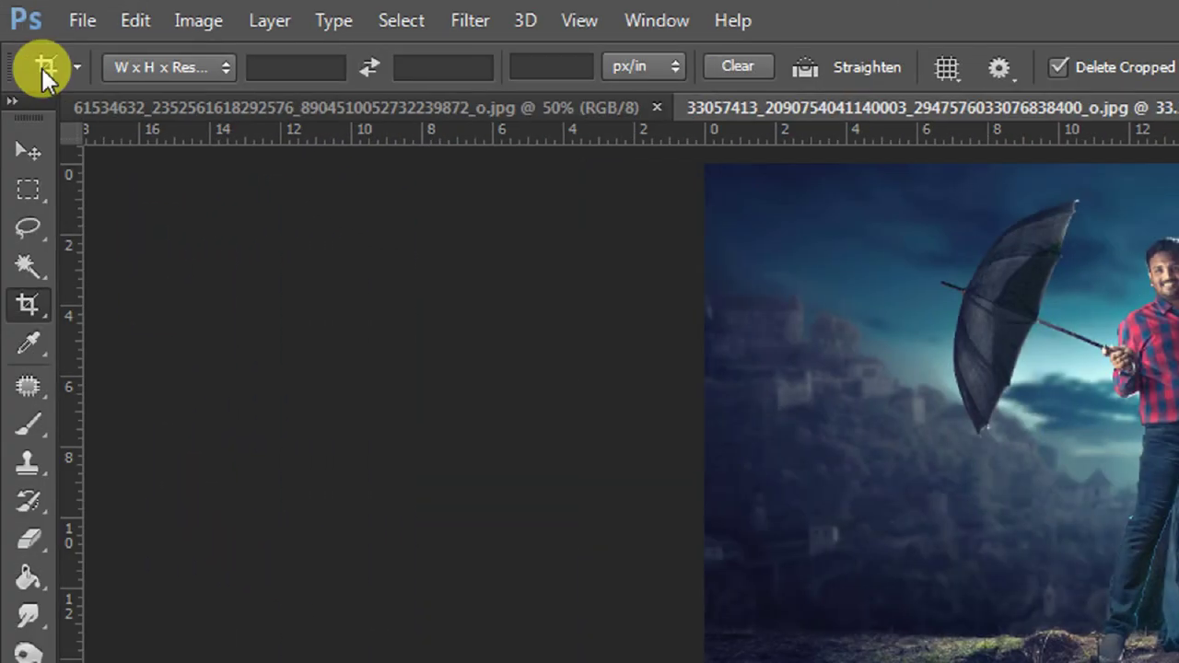
left_click(83, 22)
Create a new 600 × 1000 pixel document at 72 ppi
left_click(92, 49)
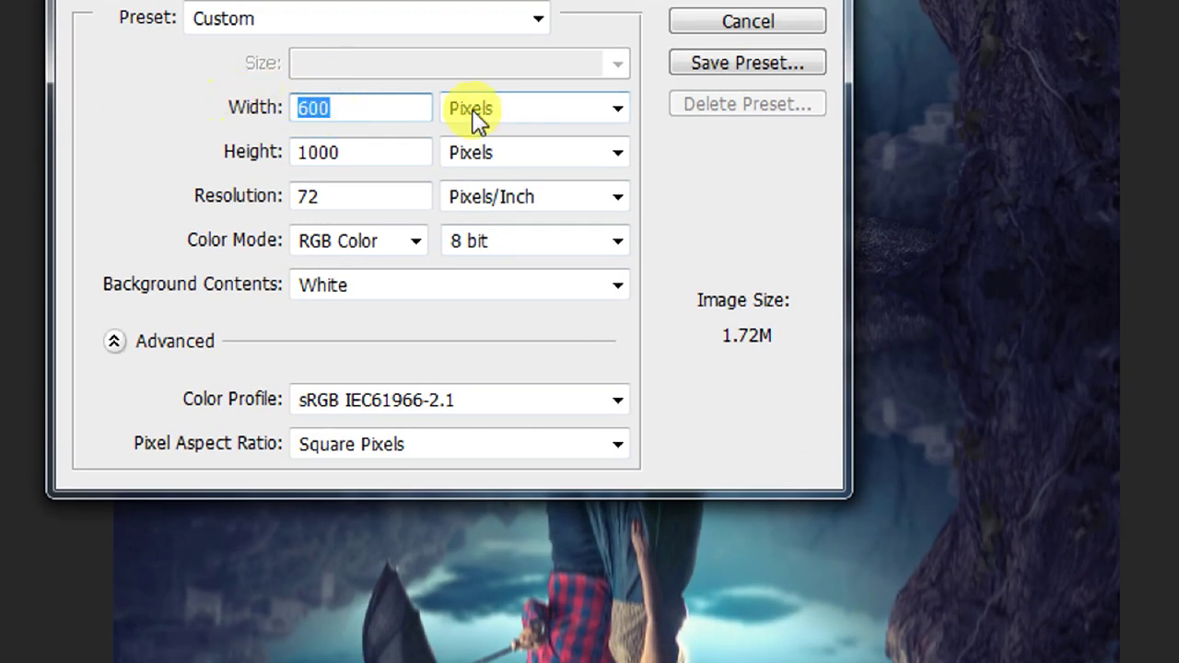
left_click(477, 123)
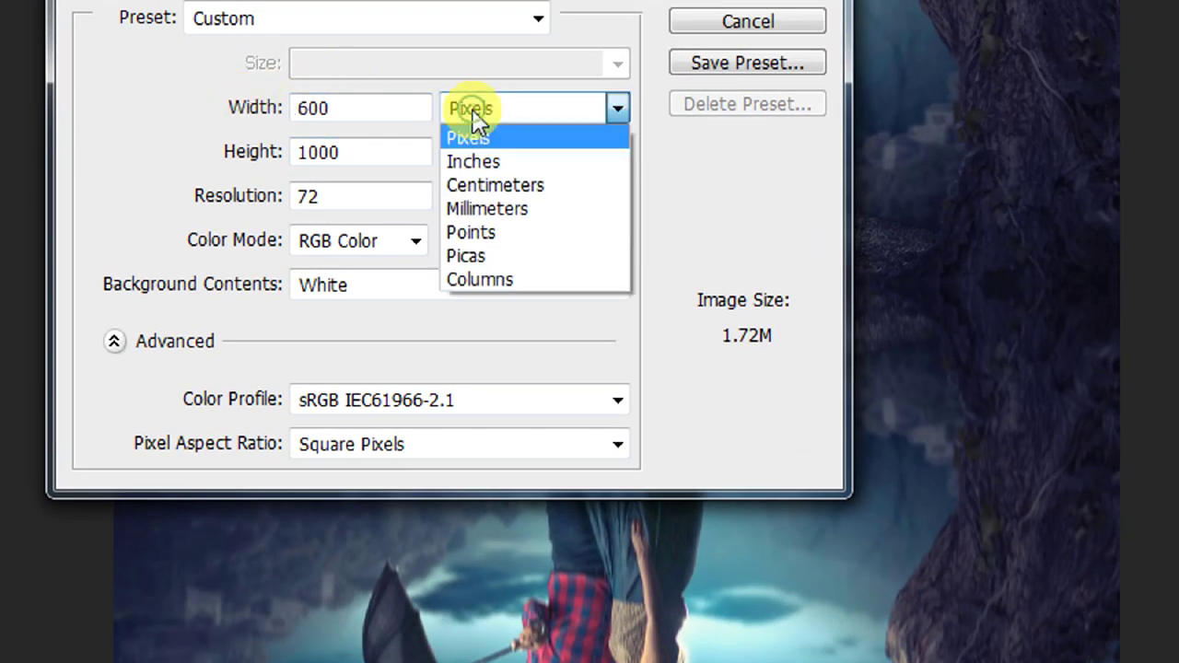
left_click(474, 118)
left_click_drag(336, 187, 295, 196)
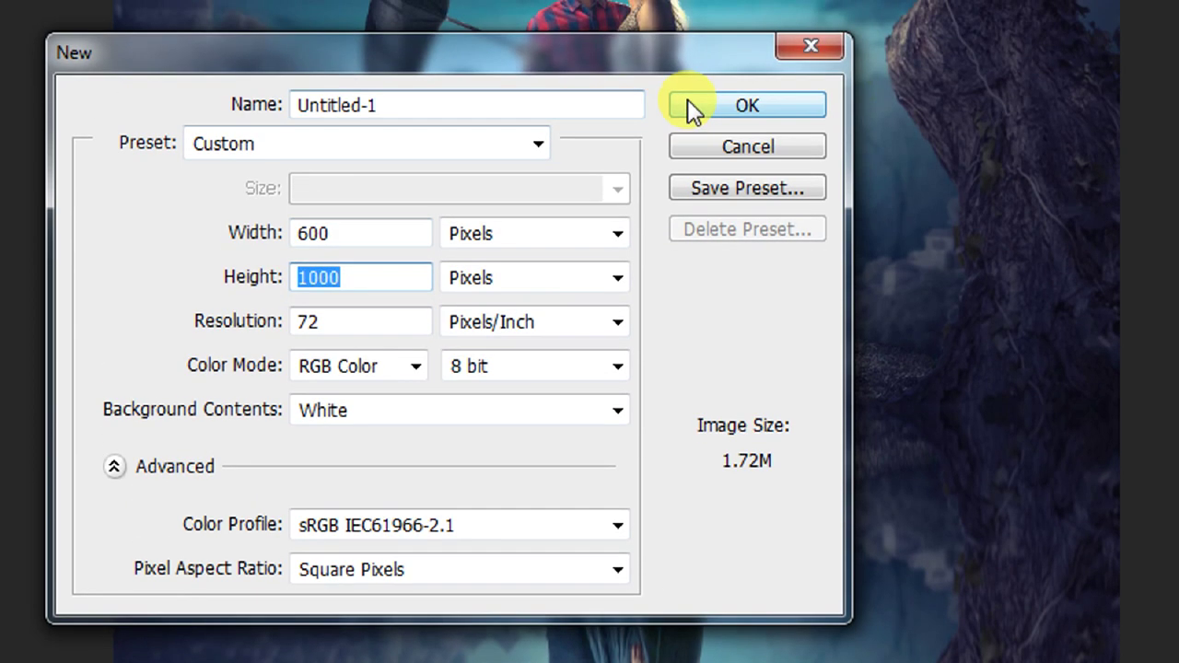
left_click(691, 106)
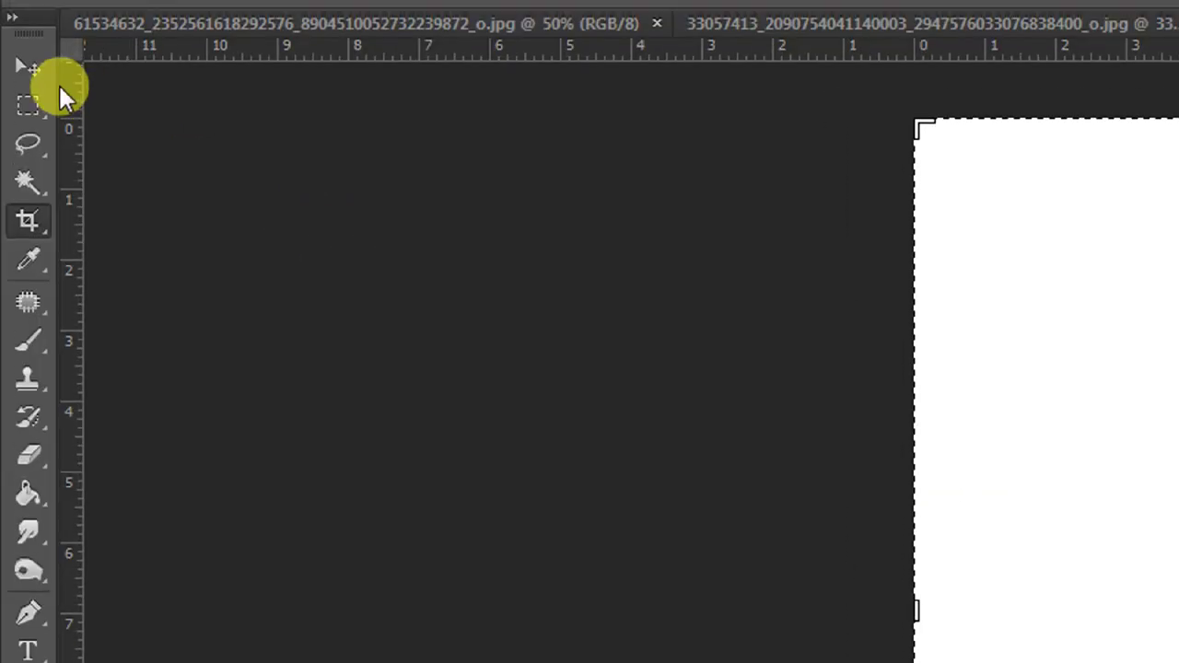
Fill the new canvas with solid black using the Paint Bucket
left_click(34, 103)
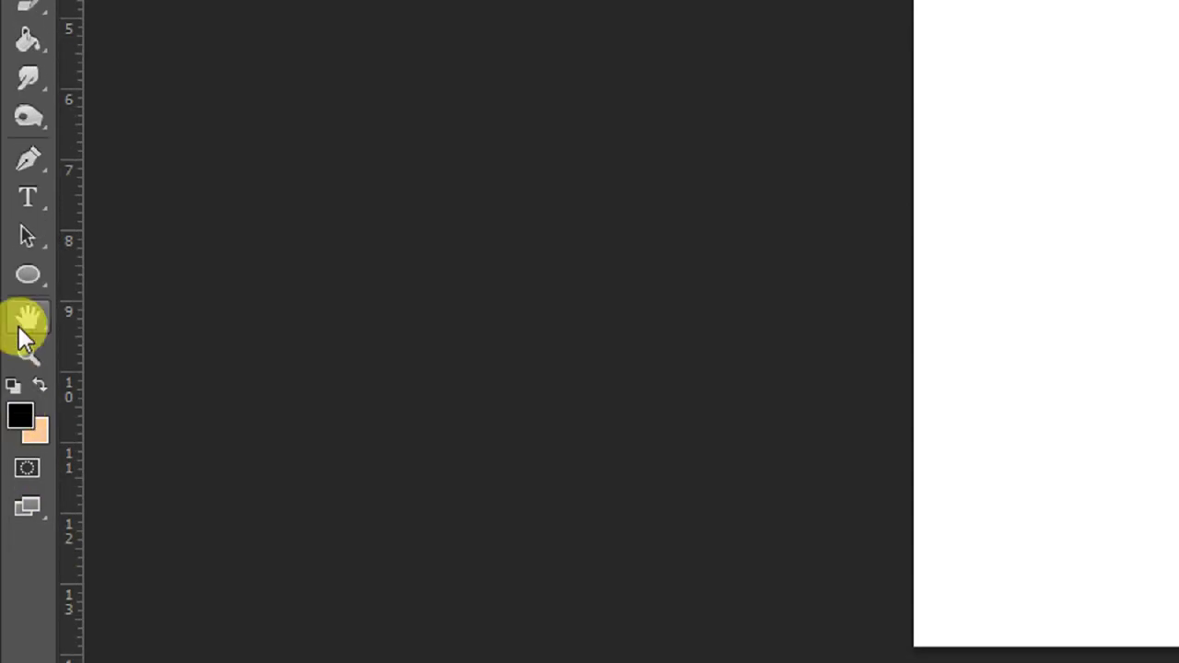
left_click(27, 88)
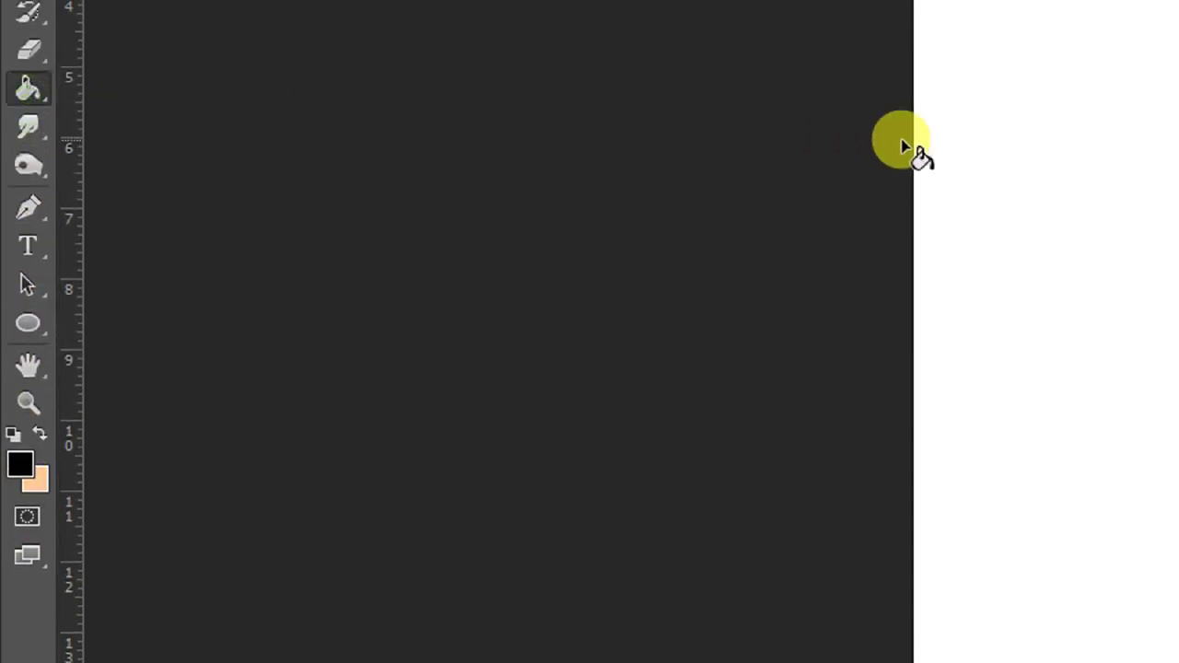
left_click(1044, 345)
left_click(170, 20)
mouse_move(192, 402)
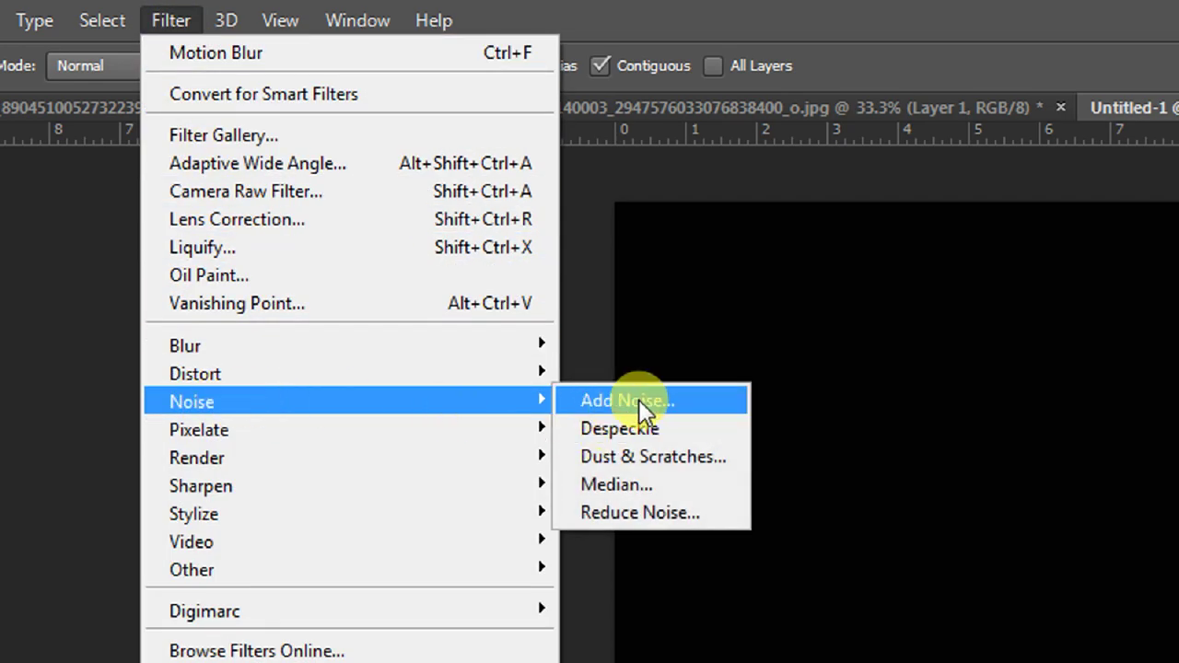
Add 400% Uniform noise to the black canvas, then isolate the Red channel
left_click(638, 399)
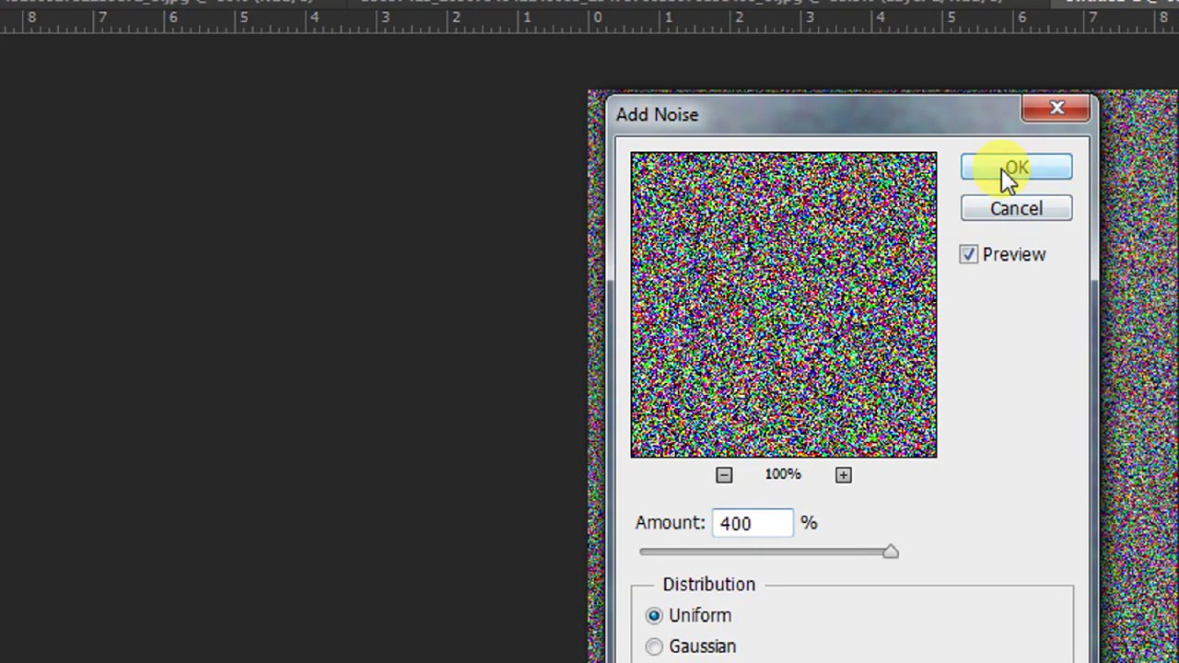
left_click(1022, 169)
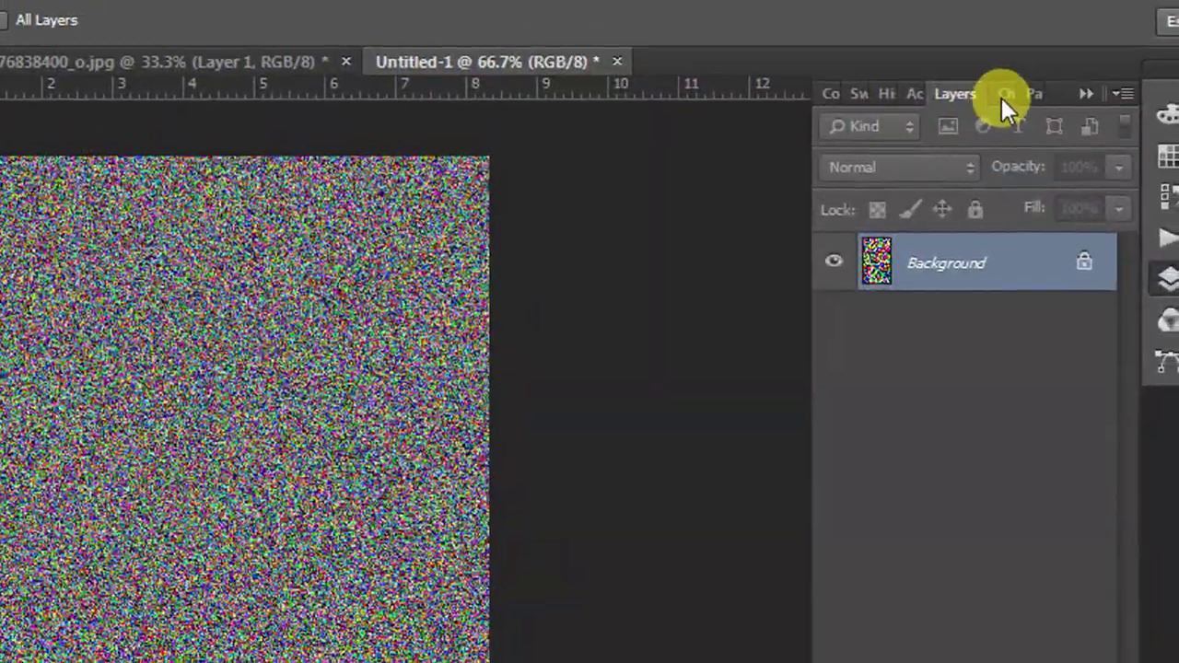
left_click(1004, 108)
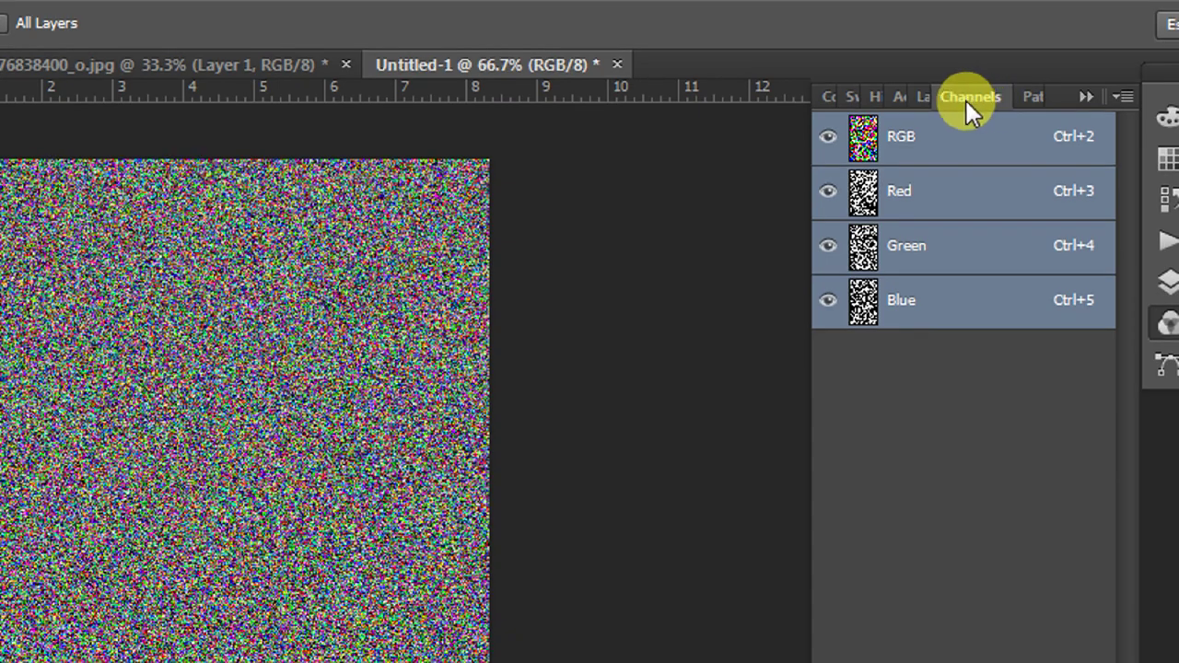
left_click(912, 194)
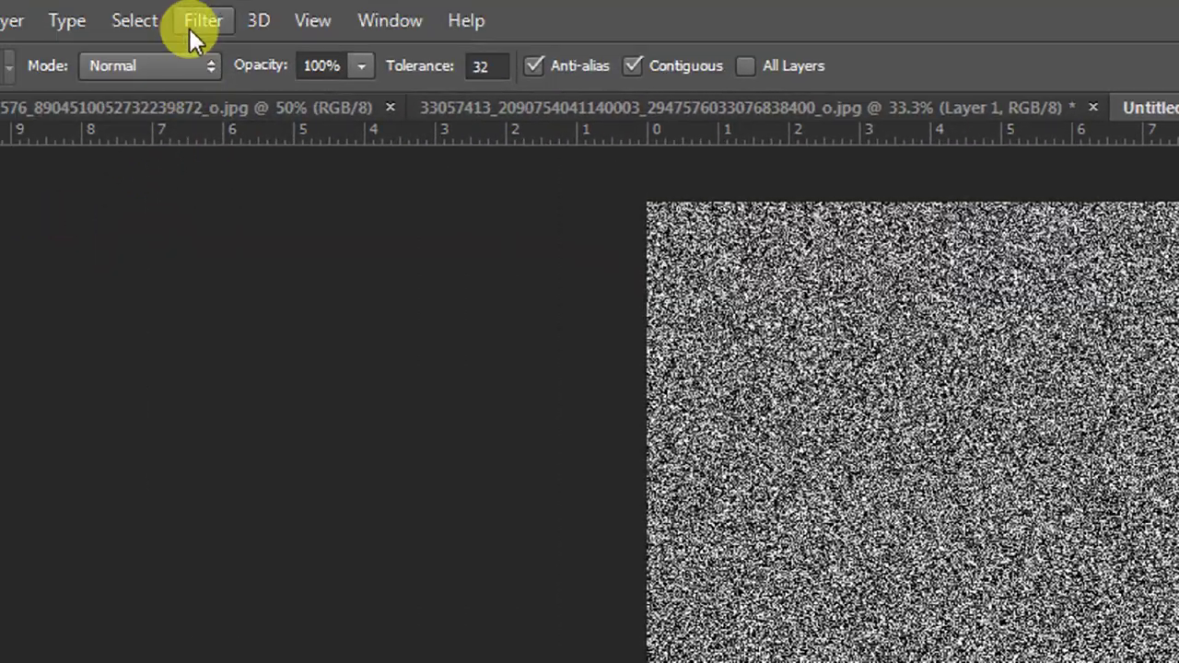
left_click(200, 20)
mouse_move(227, 514)
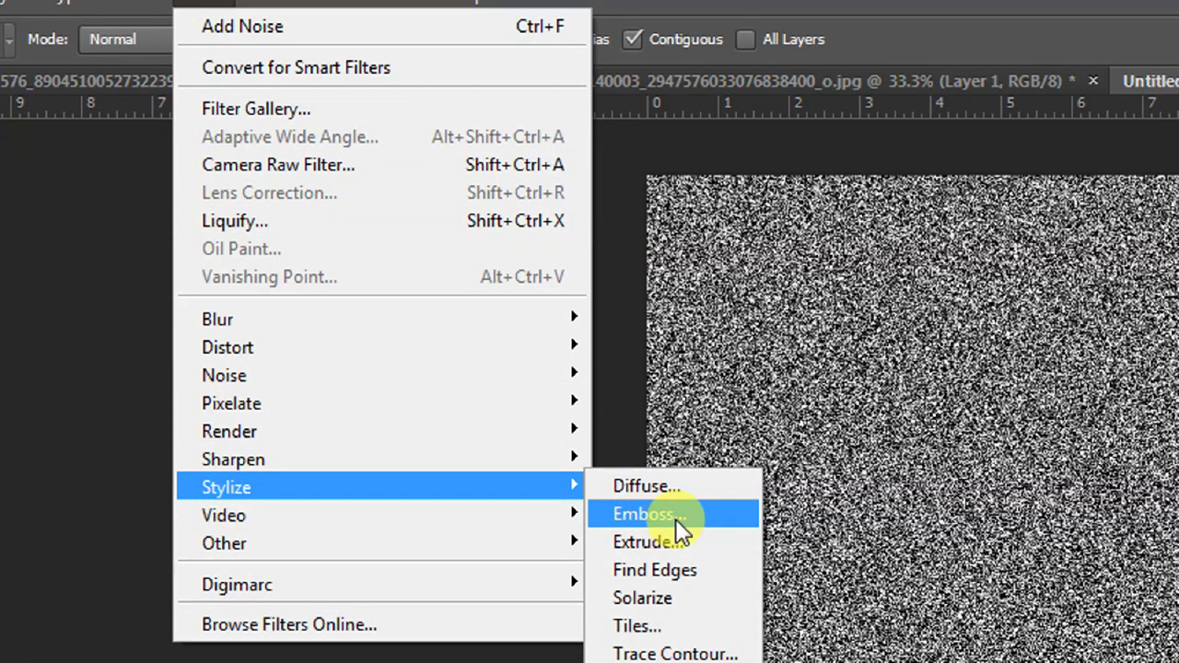
Emboss the Red channel at a 140° angle
left_click(675, 519)
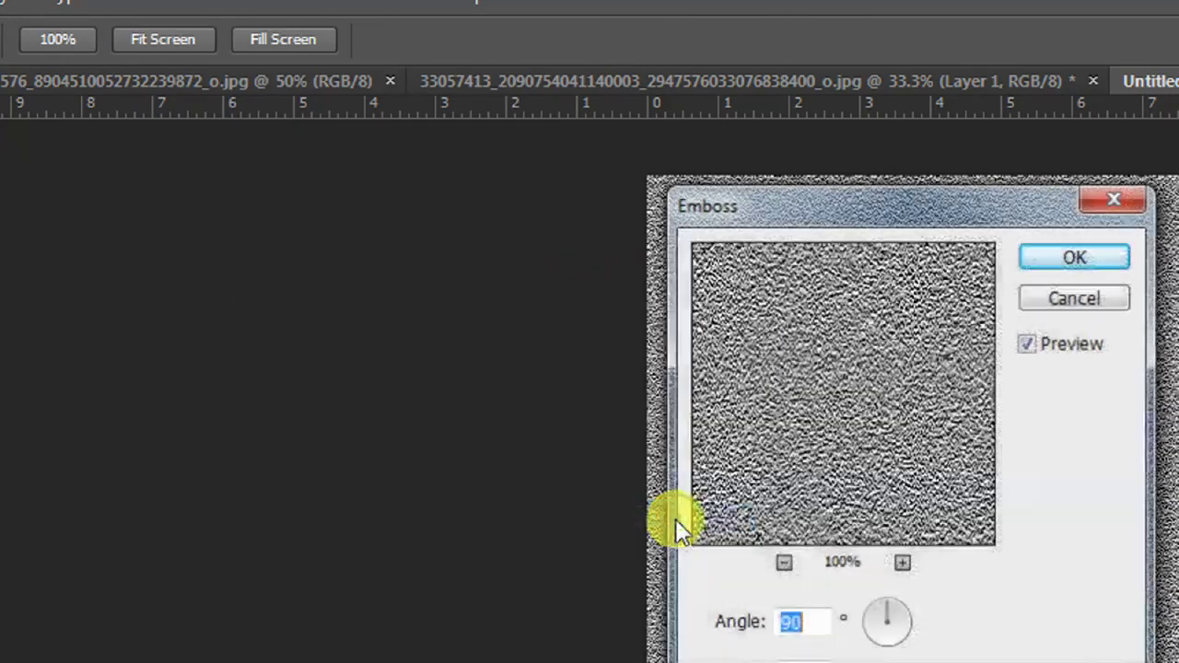
type("140")
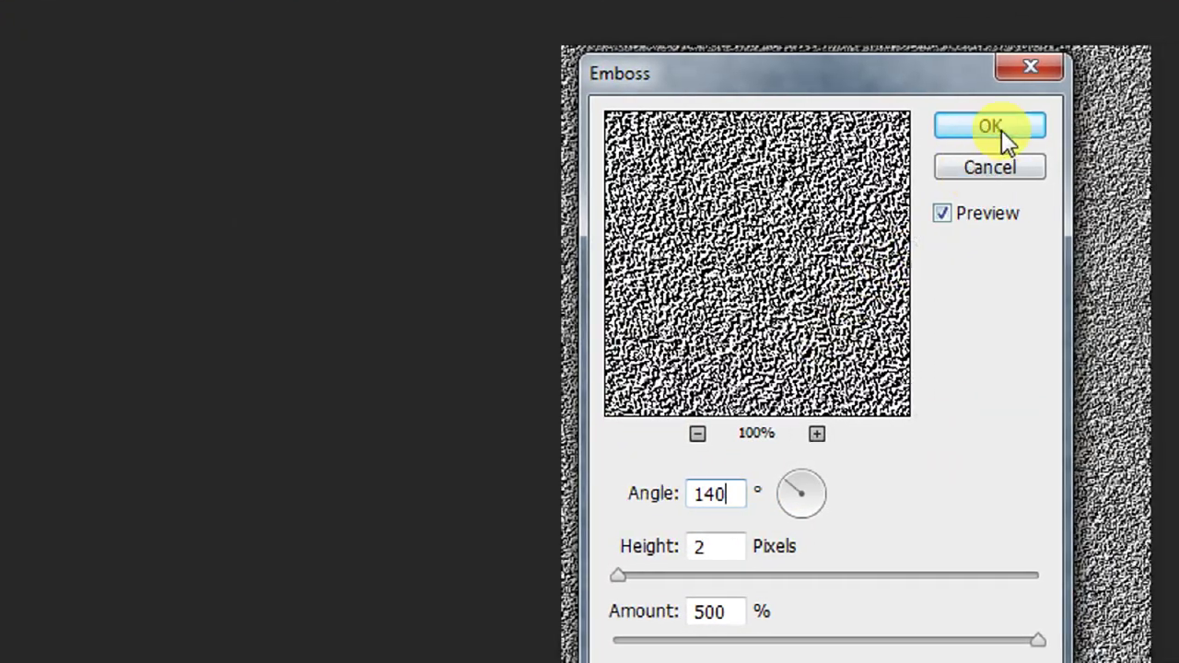
left_click(1087, 129)
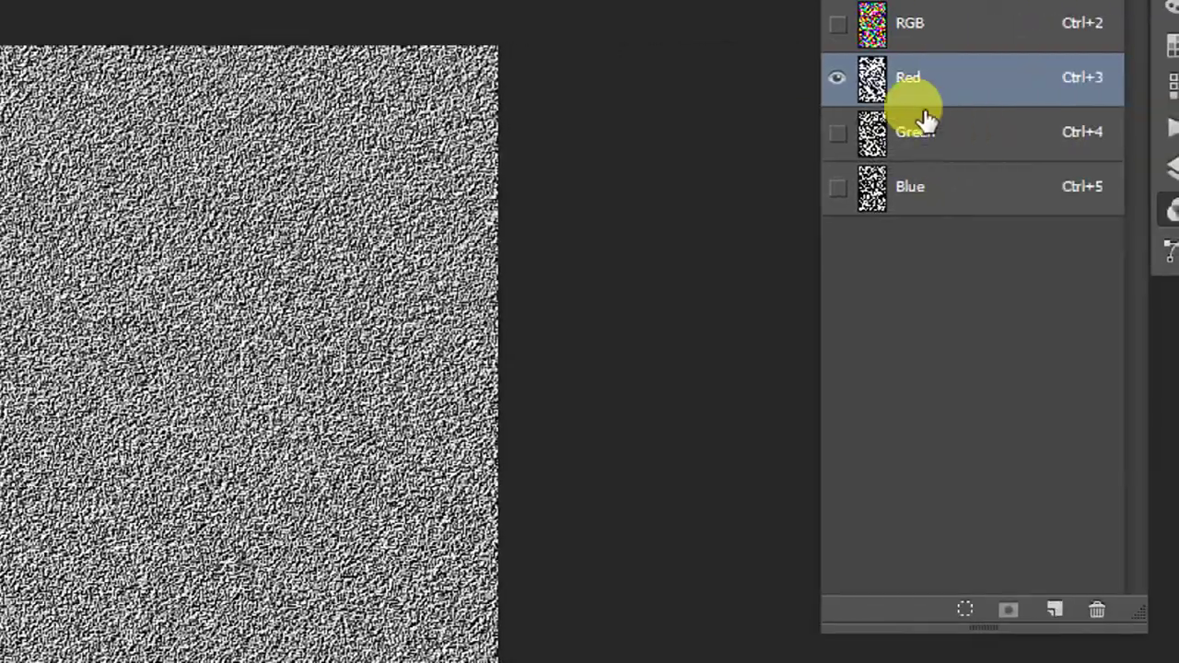
Emboss the Green channel at 90°, then return to the full RGB view
left_click(921, 137)
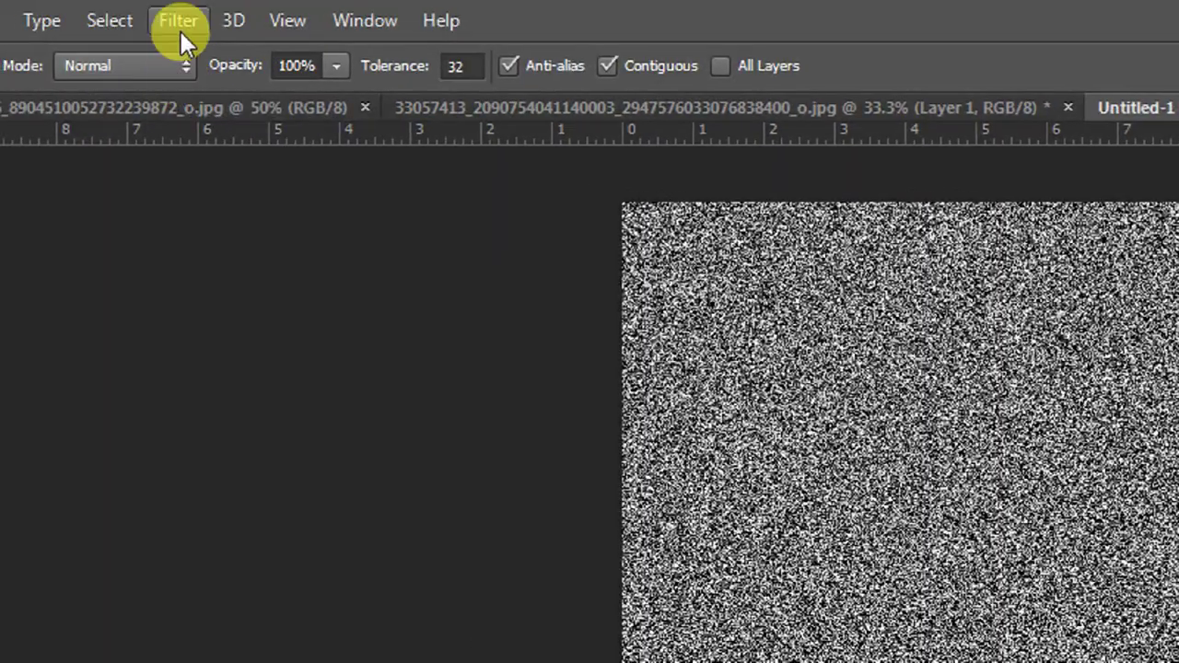
left_click(178, 20)
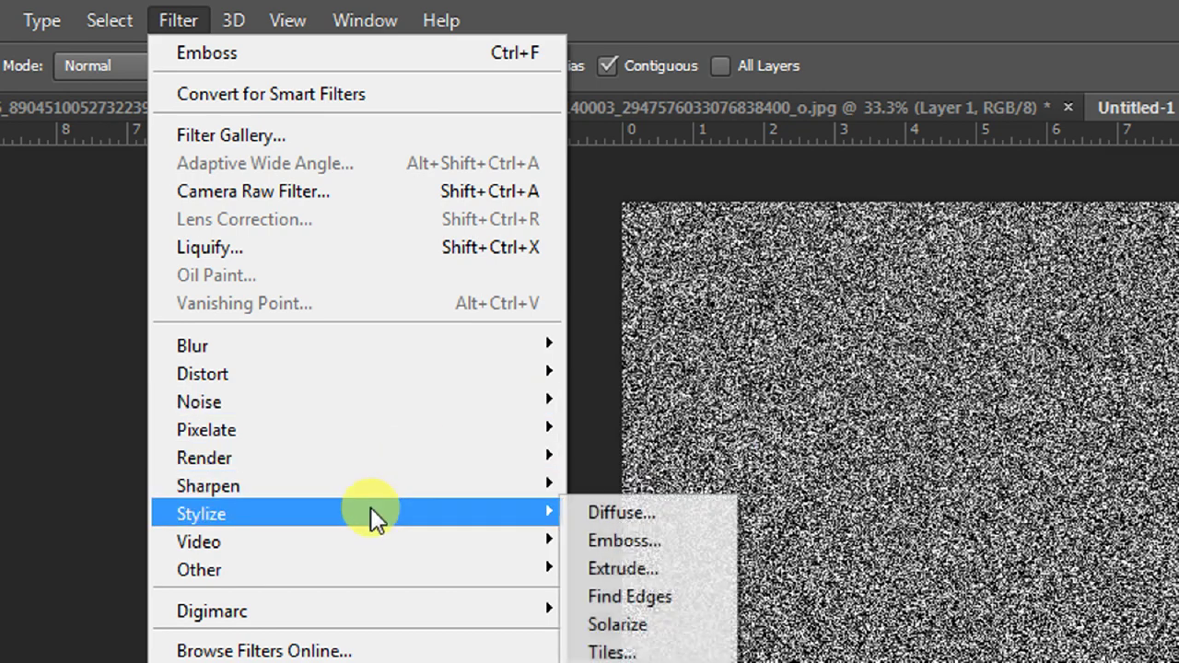
left_click(645, 538)
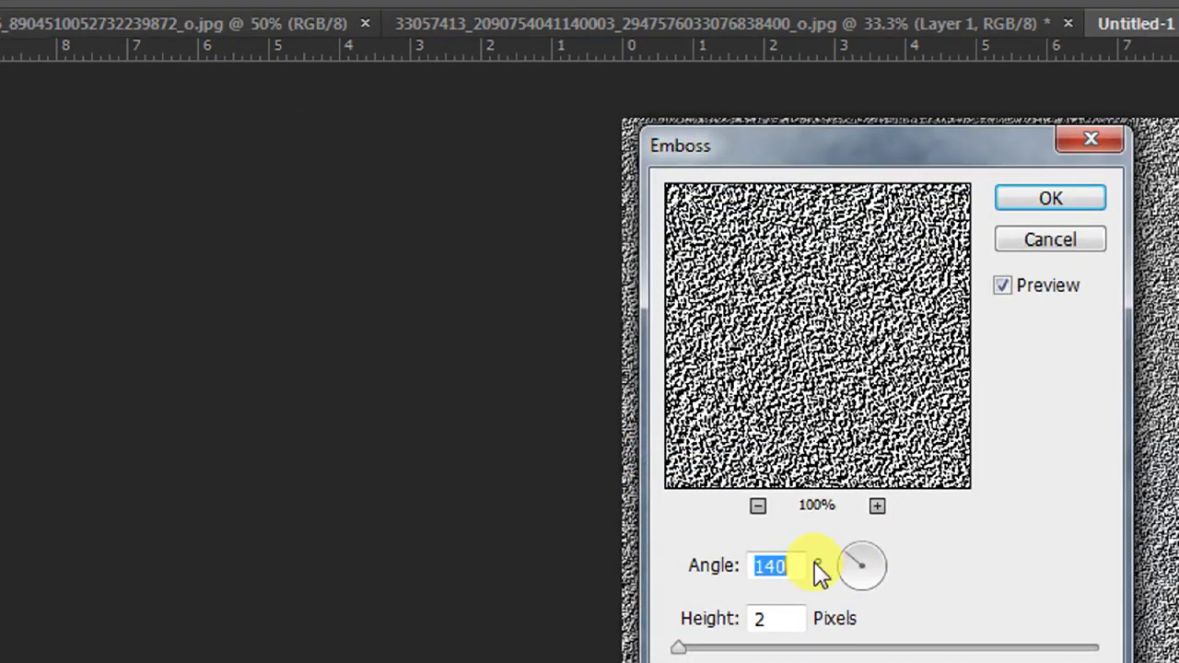
type("0")
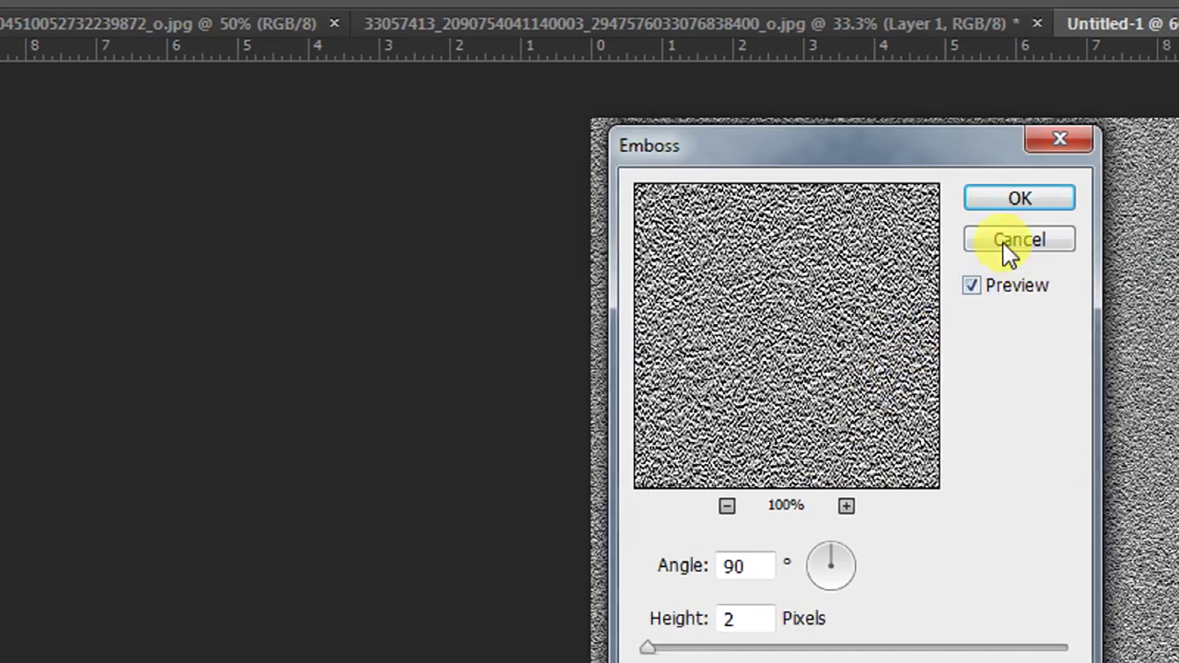
left_click(1007, 201)
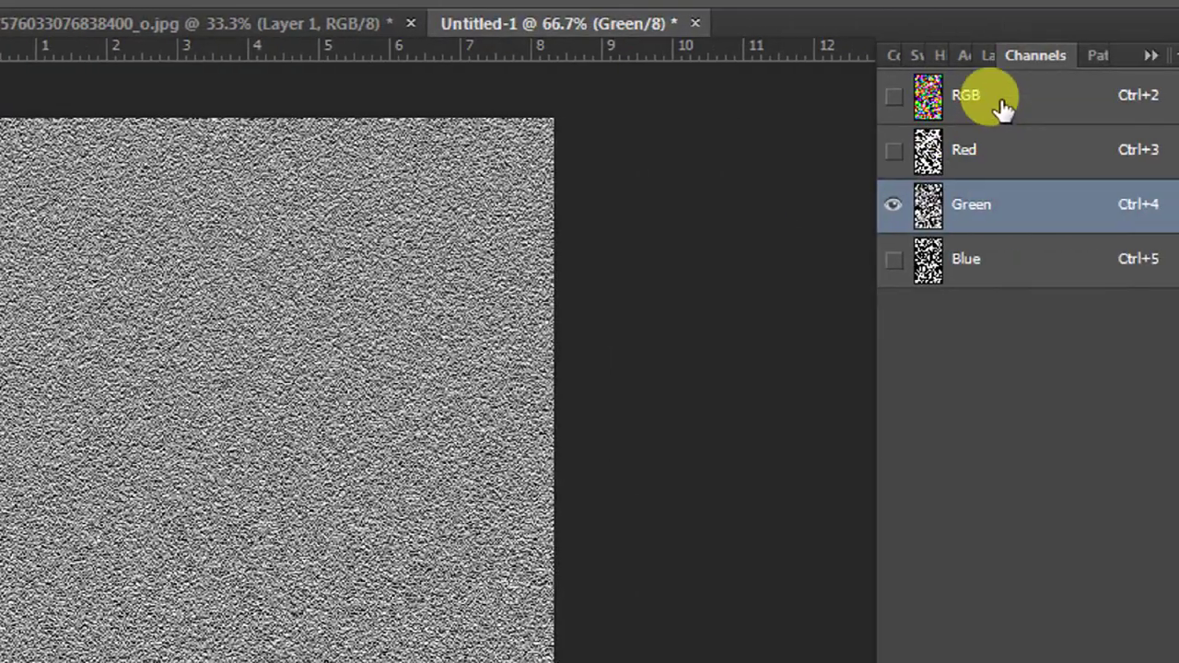
left_click(995, 106)
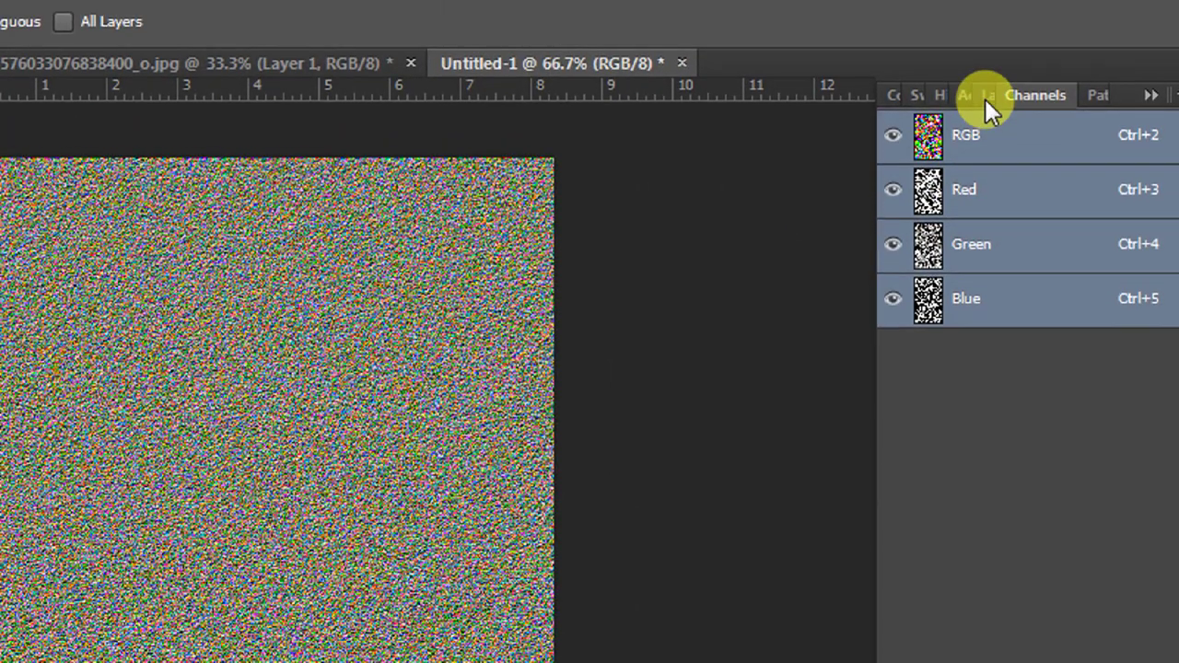
left_click(987, 79)
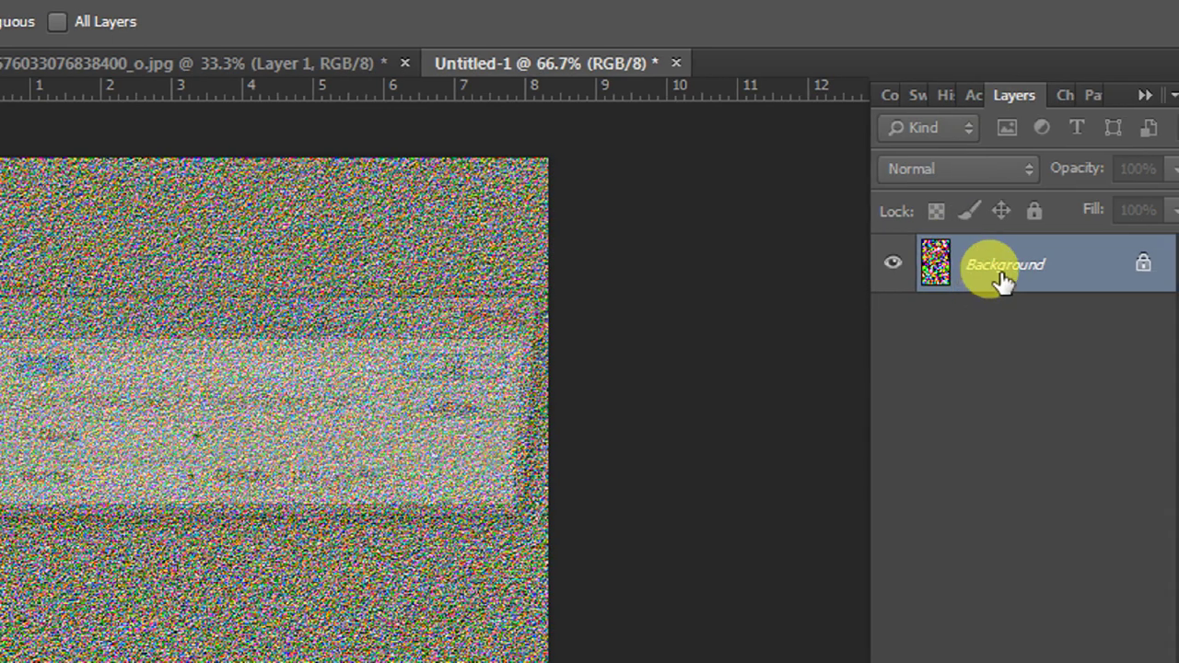
Unlock the noise Background as Layer 0
double_click(1001, 275)
left_click(503, 369)
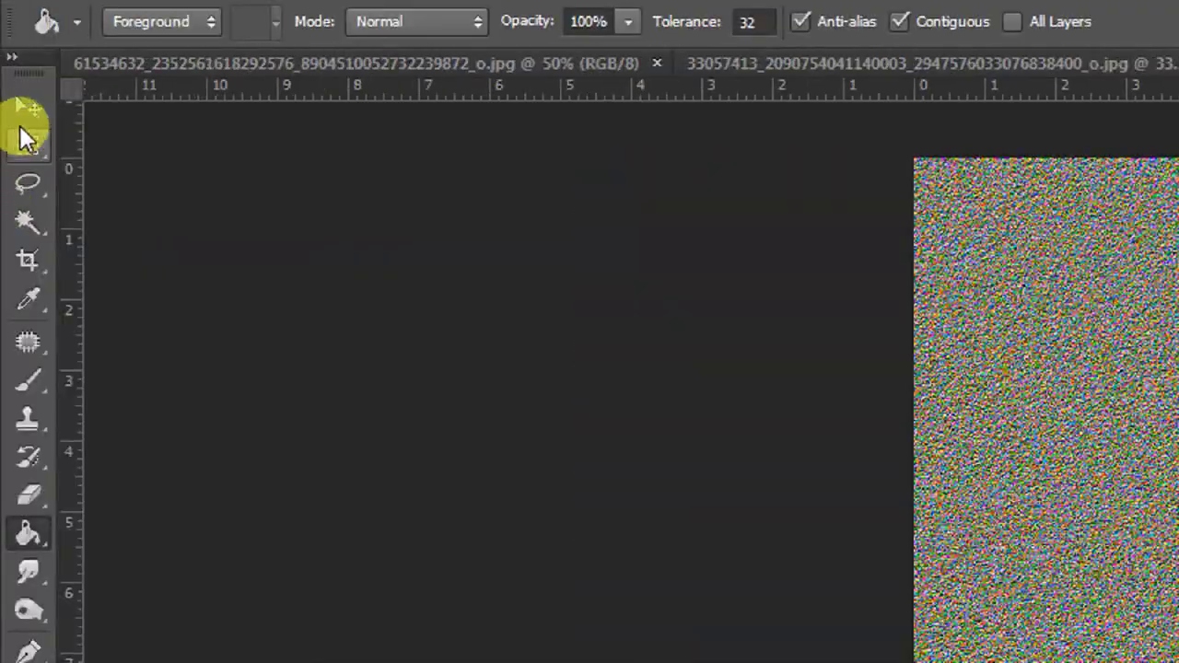
left_click(28, 111)
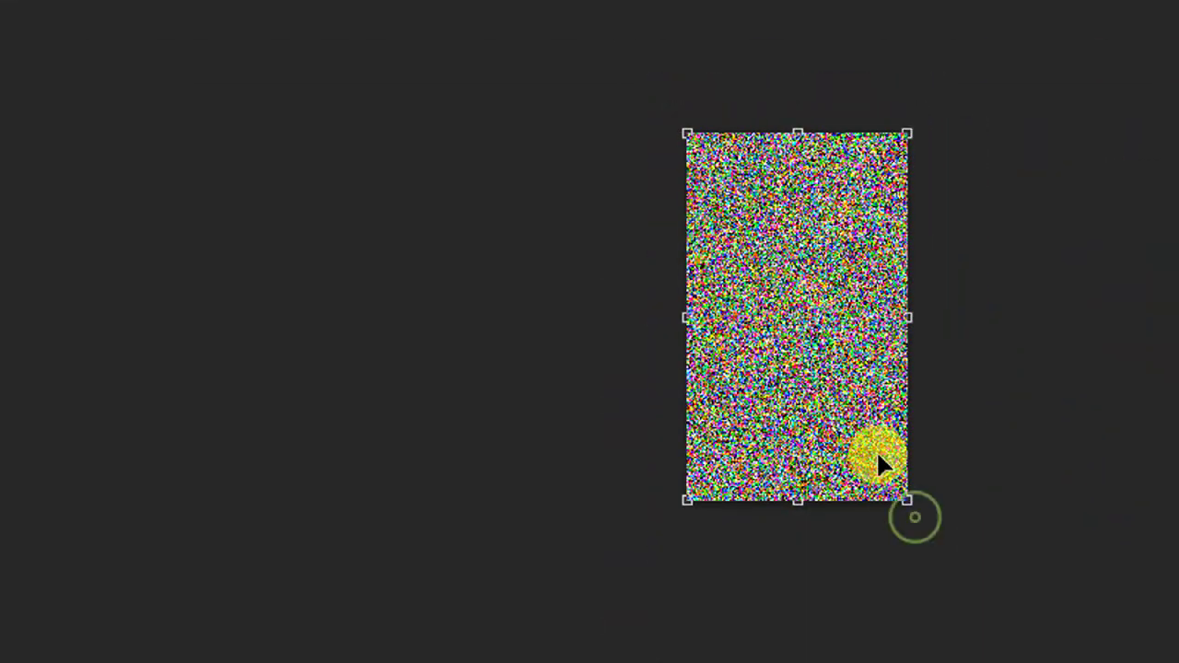
Apply a perspective transform widening the noise layer's bottom into a broad trapezoid
right_click(876, 451)
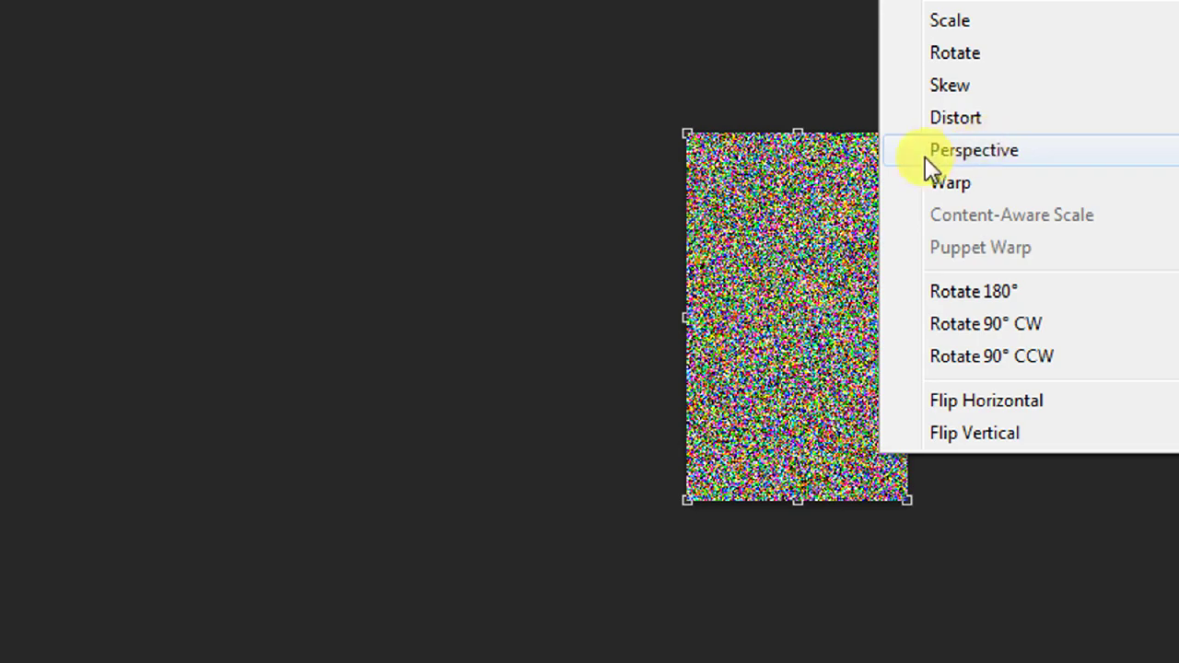
left_click(956, 151)
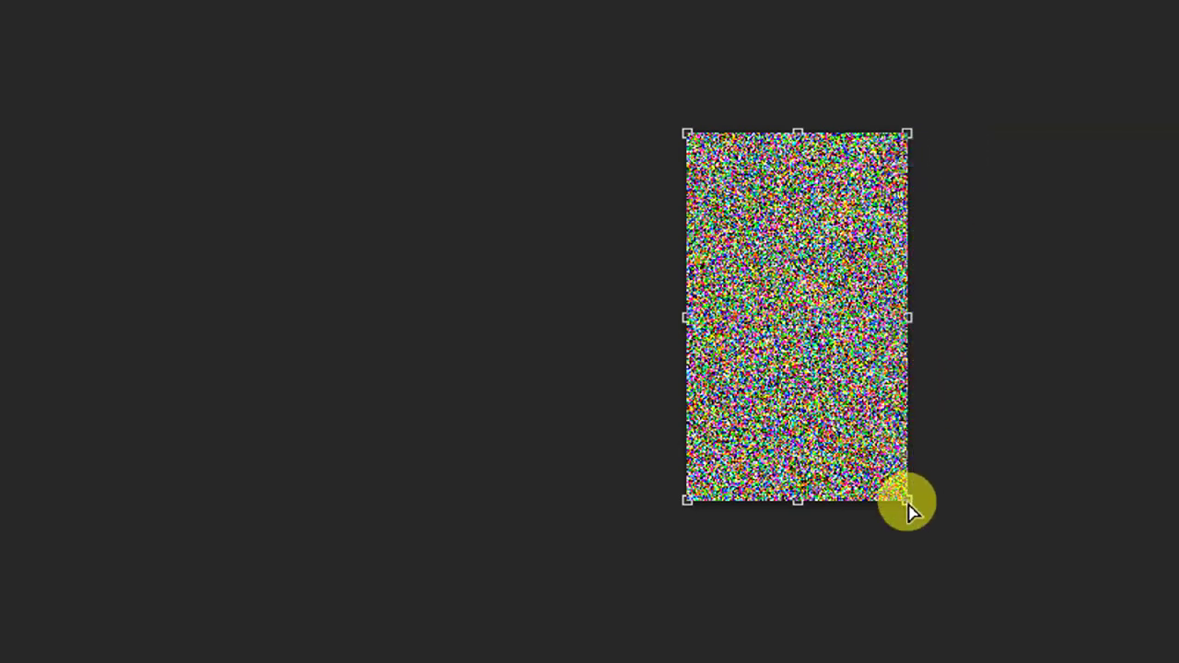
mouse_move(909, 512)
left_mouse_down()
mouse_move(1021, 553)
mouse_move(998, 544)
left_mouse_up()
key("ctrl+minus")
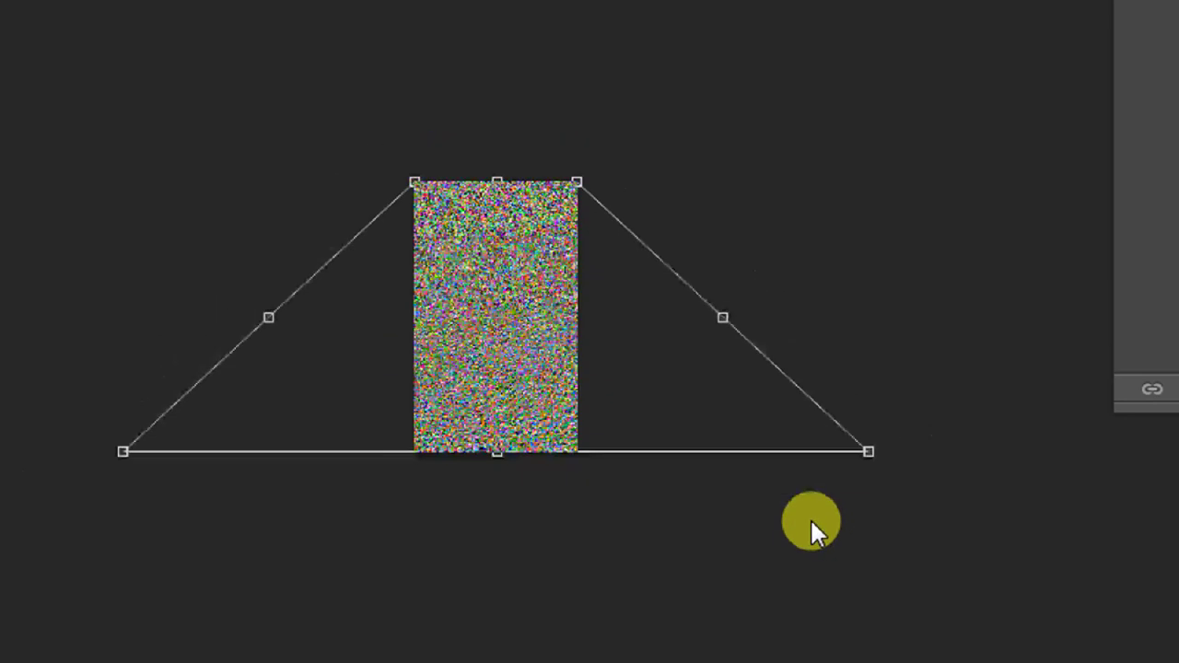
key("ctrl+minus")
key("ctrl+minus")
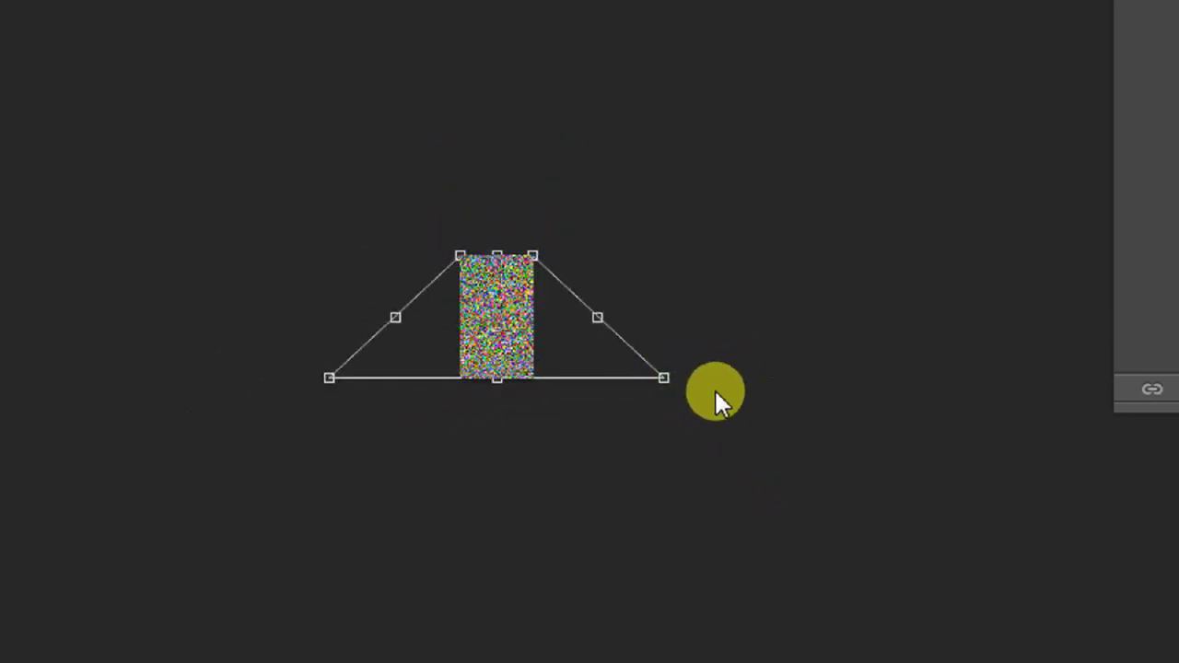
mouse_move(668, 383)
left_mouse_down()
mouse_move(1012, 300)
mouse_move(1000, 298)
left_mouse_up()
key("ctrl+plus")
key("ctrl+plus")
key("ctrl+plus")
key("ctrl+plus")
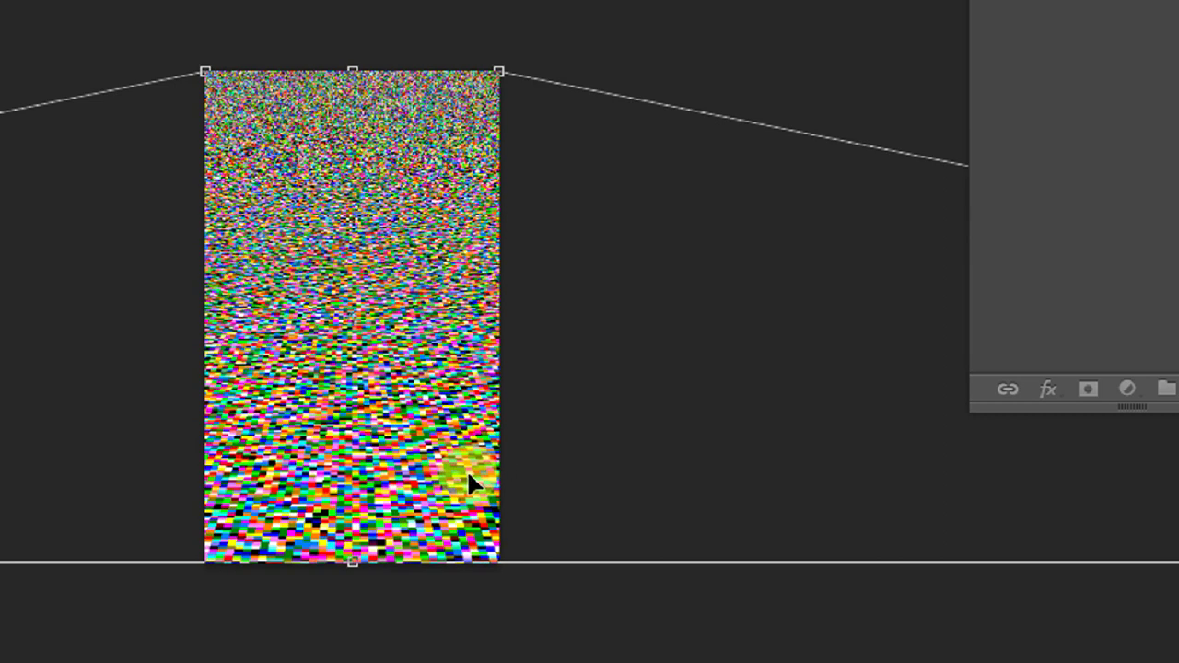
key("Return")
Apply a second perspective transform pulling the bottom-left corner further outward
key("ctrl+minus")
key("ctrl+minus")
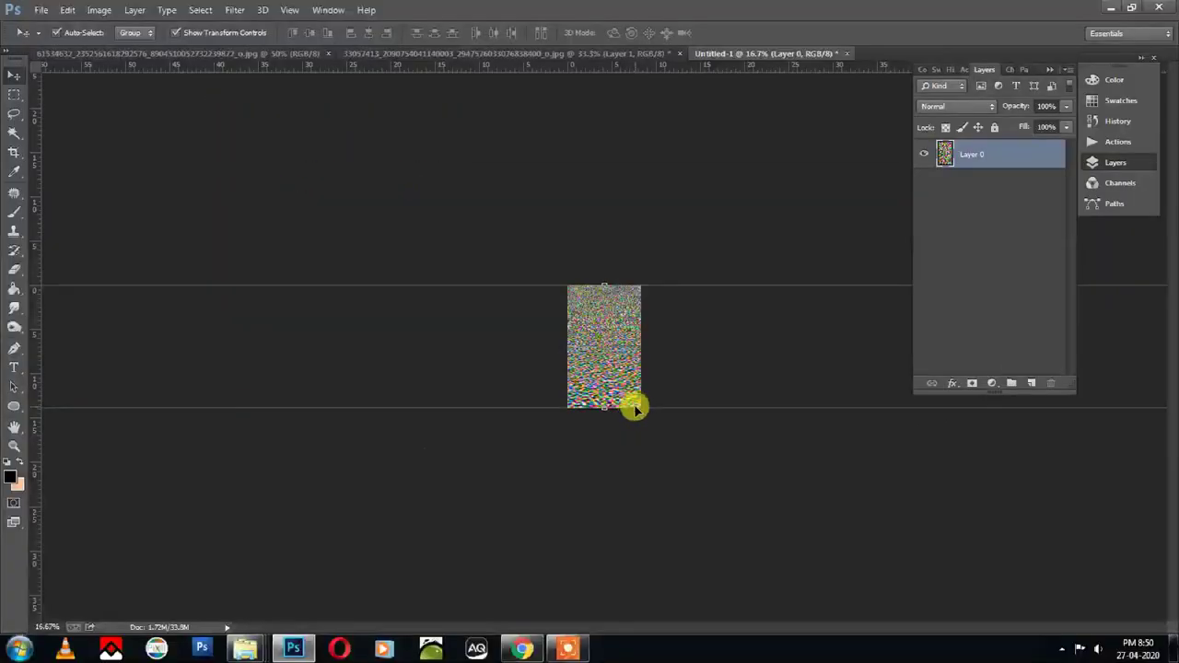
key("ctrl+minus")
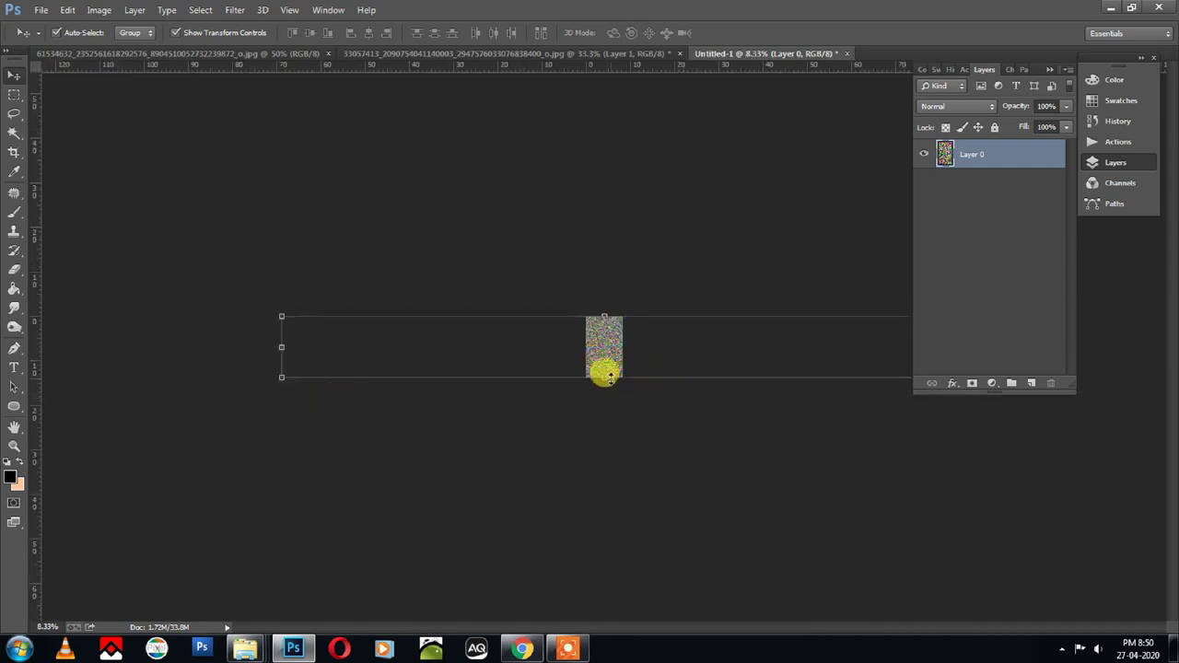
key("ctrl+t")
right_click(635, 332)
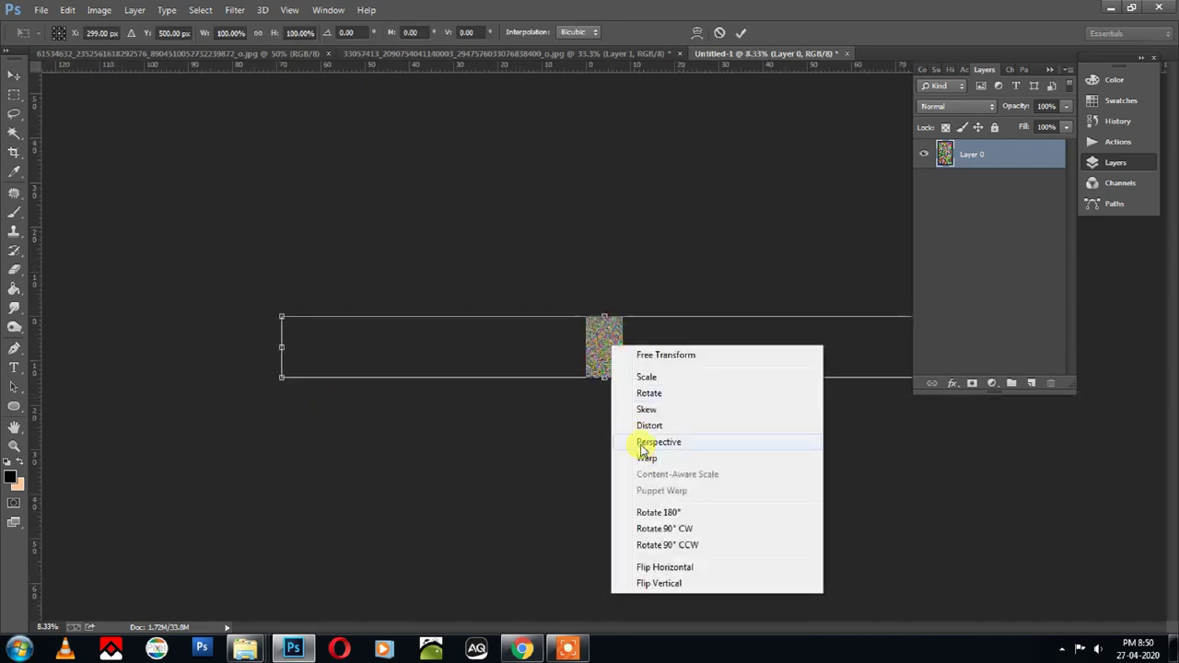
left_click(645, 442)
left_click_drag(277, 380, 150, 345)
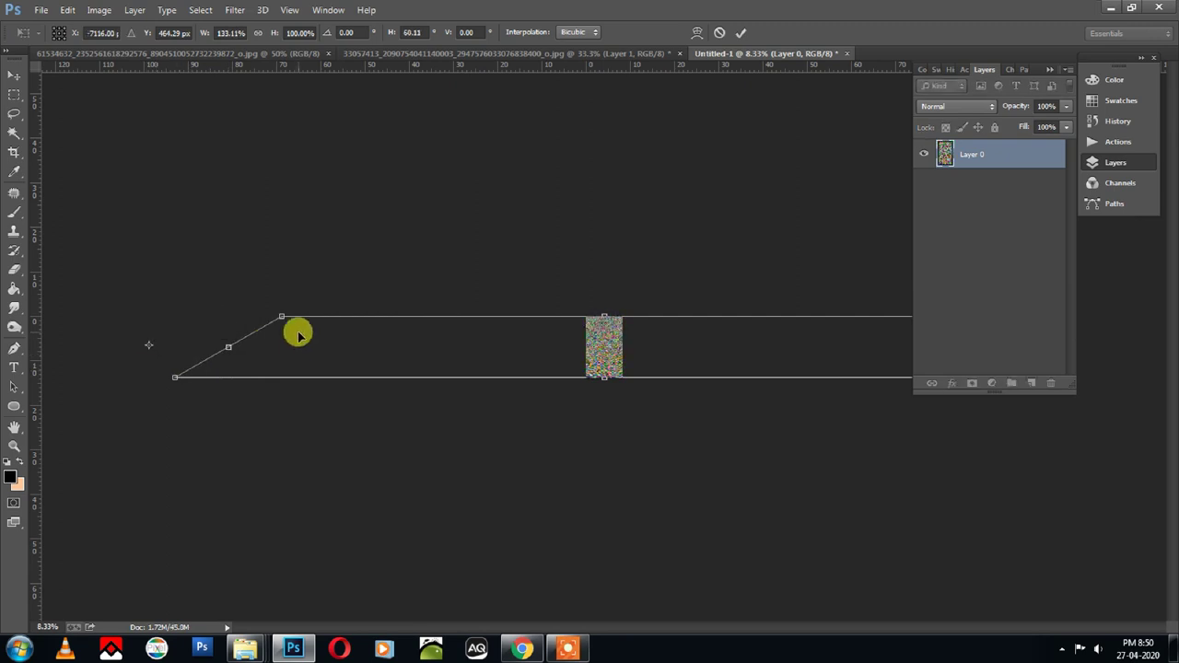
key("Return")
key("ctrl+plus")
key("ctrl+plus")
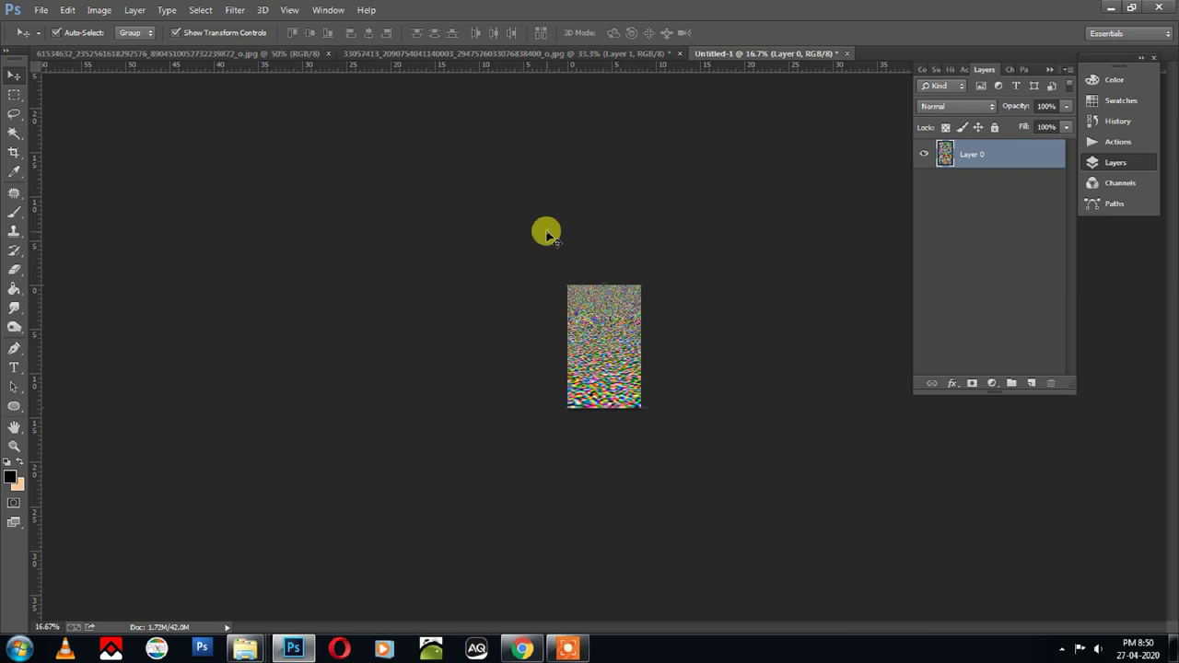
key("ctrl+plus")
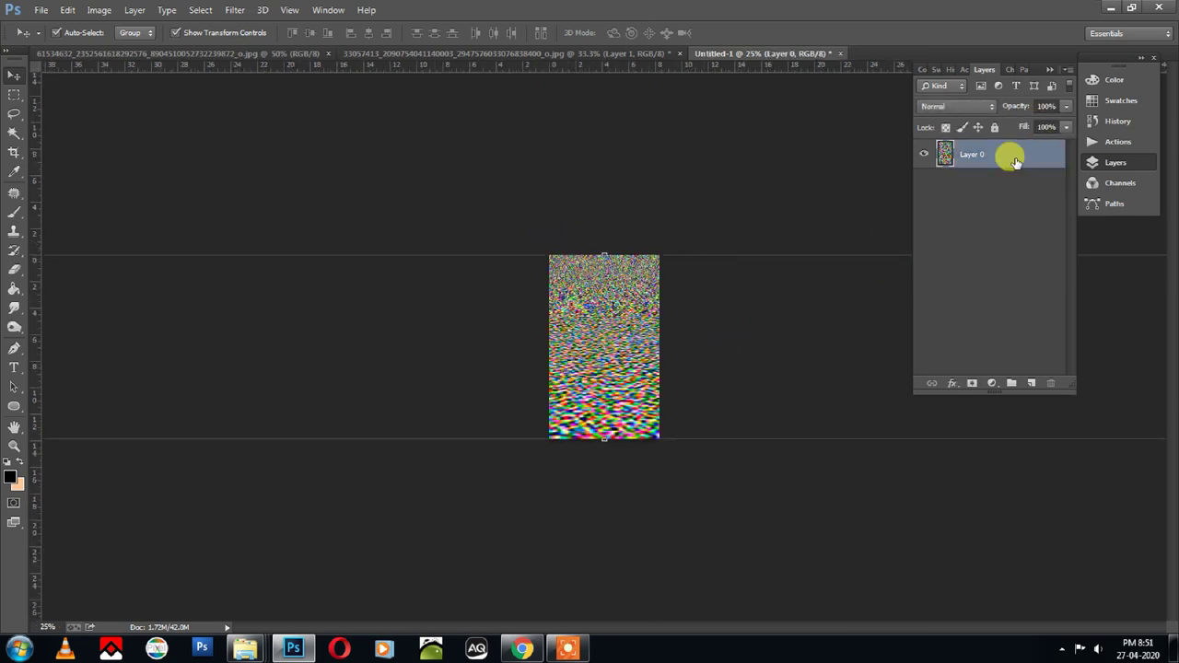
Flatten the noise map to a single Background and save it as Water.psd
right_click(1015, 163)
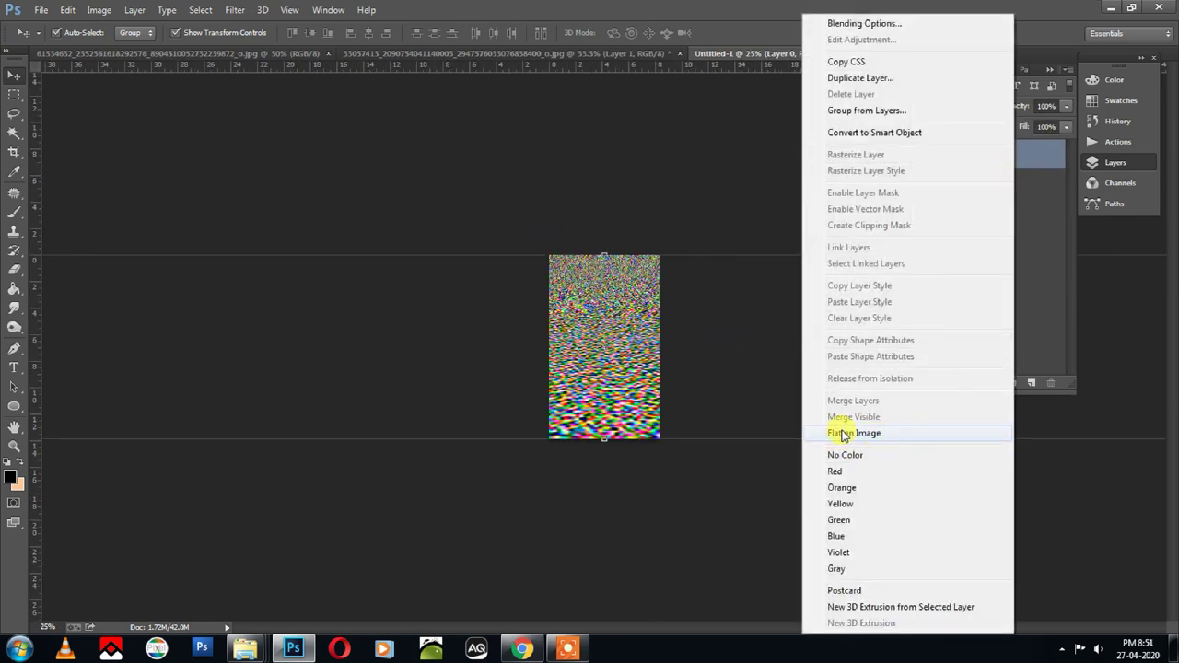
left_click(843, 435)
left_click(37, 9)
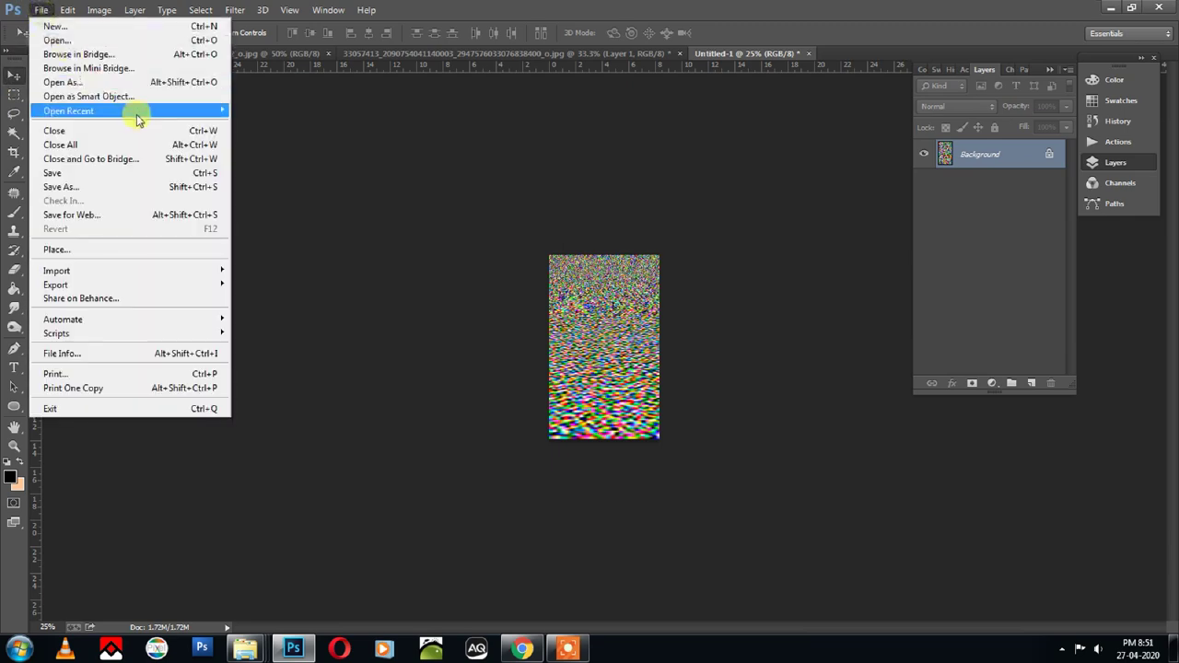
left_click(68, 190)
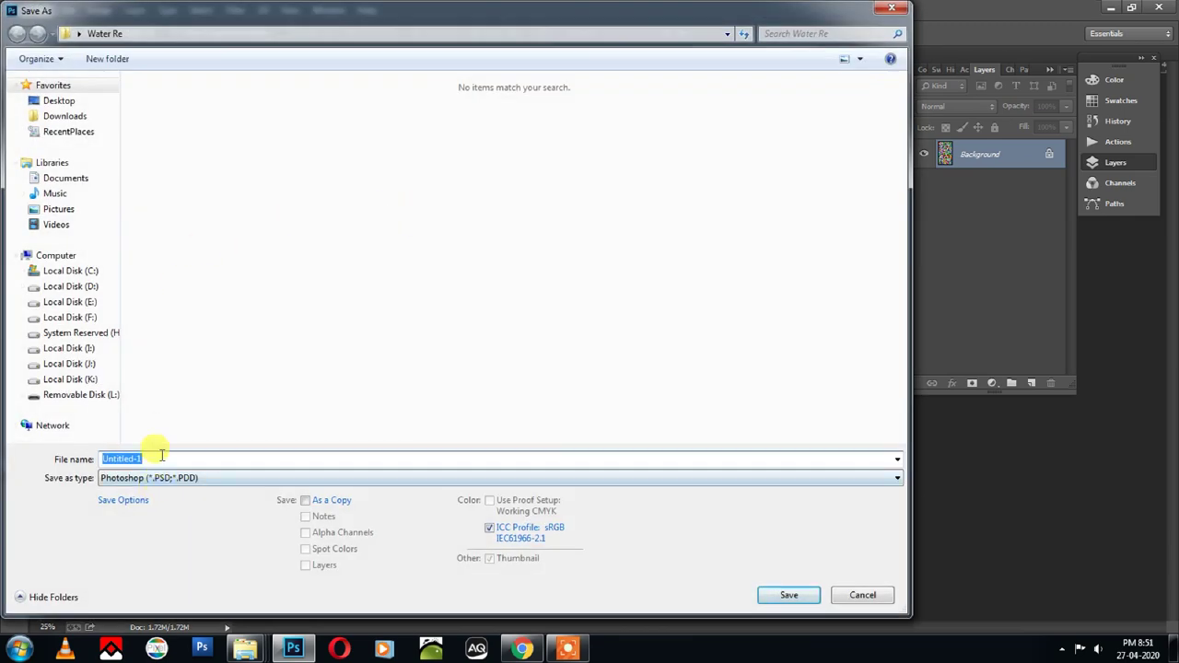
type("Water")
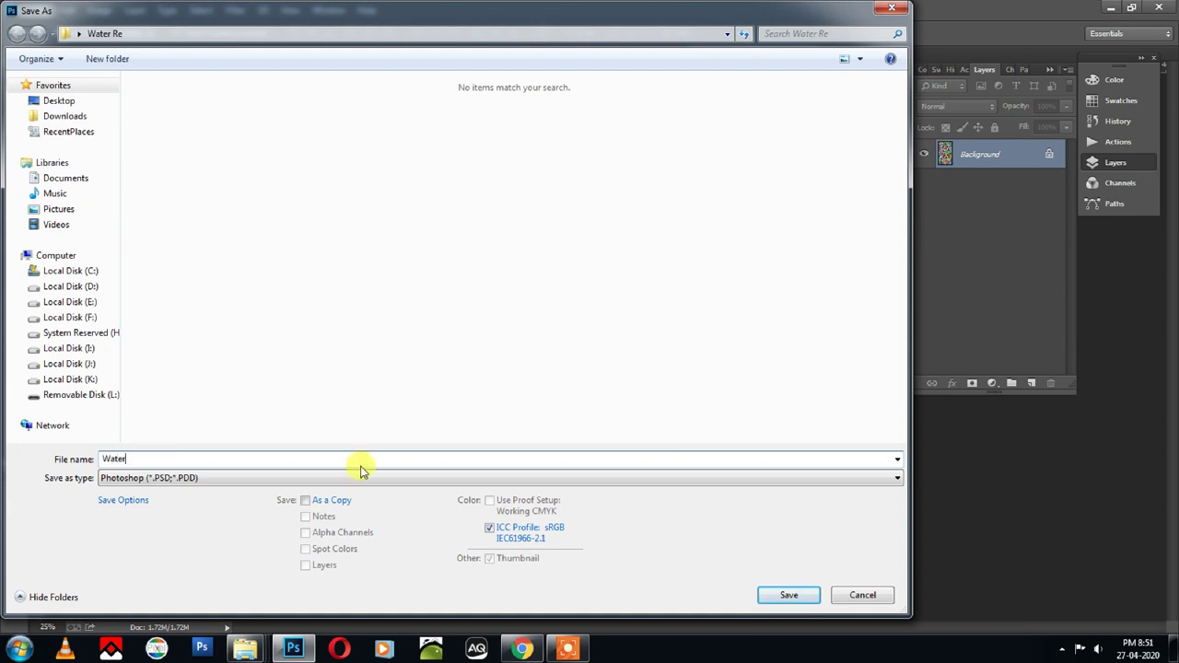
left_click(776, 597)
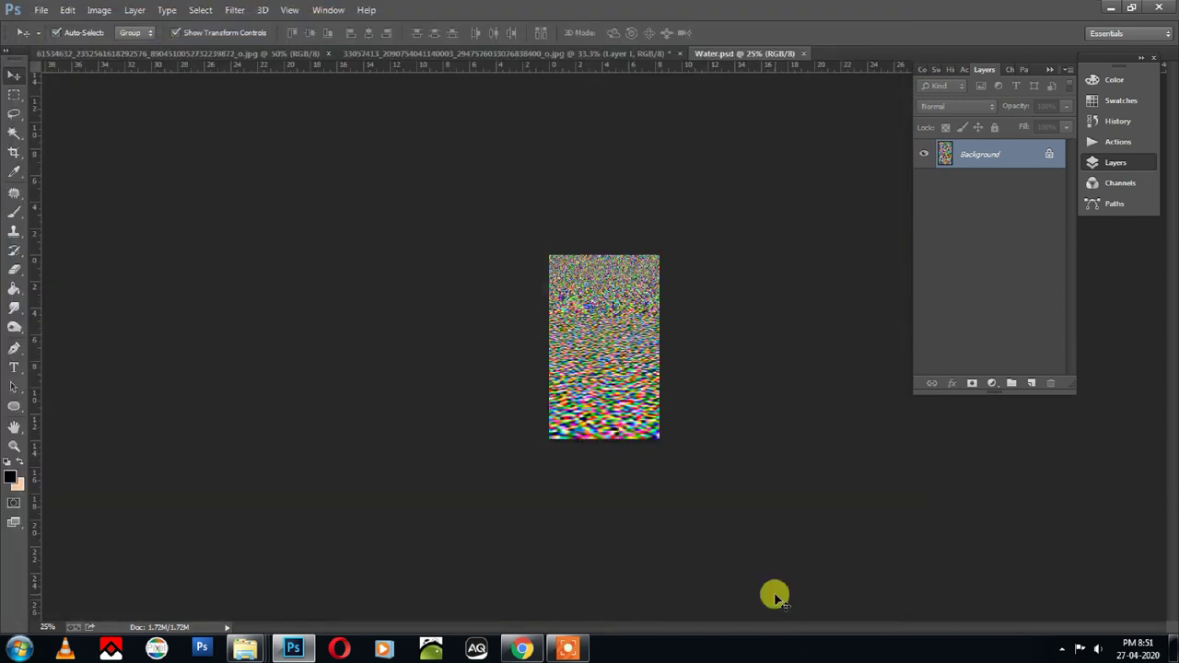
left_click(396, 53)
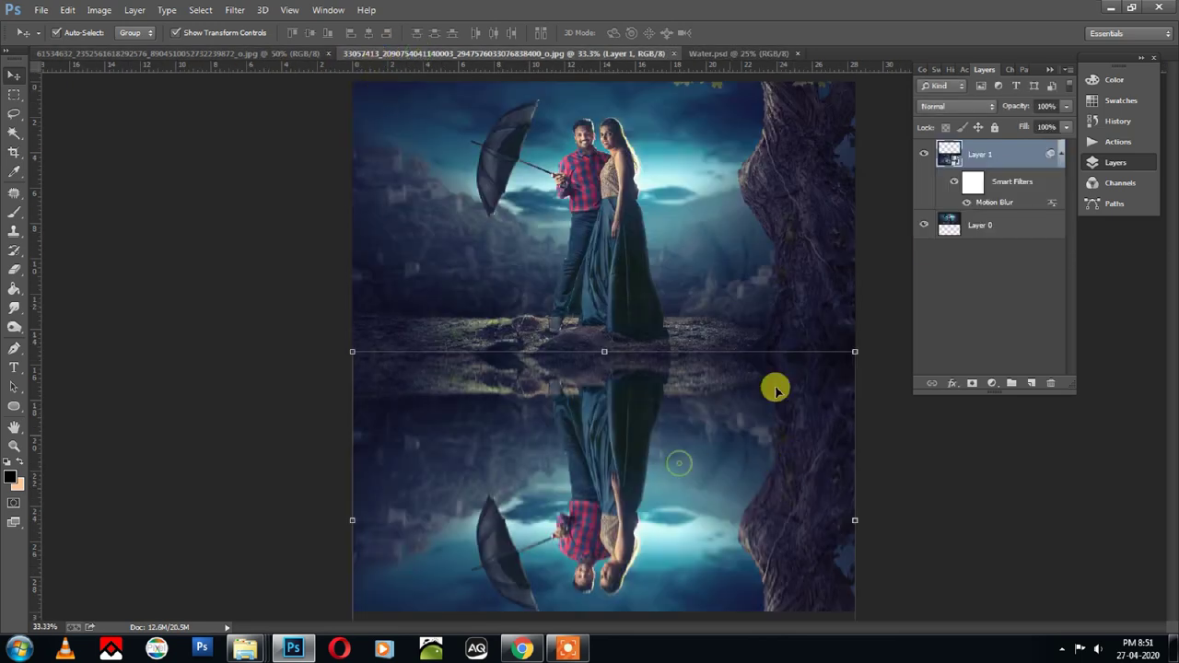
Compare the reflection layer, then apply Displace with horizontal scale 10 and vertical 50
left_click(923, 154)
left_click(923, 154)
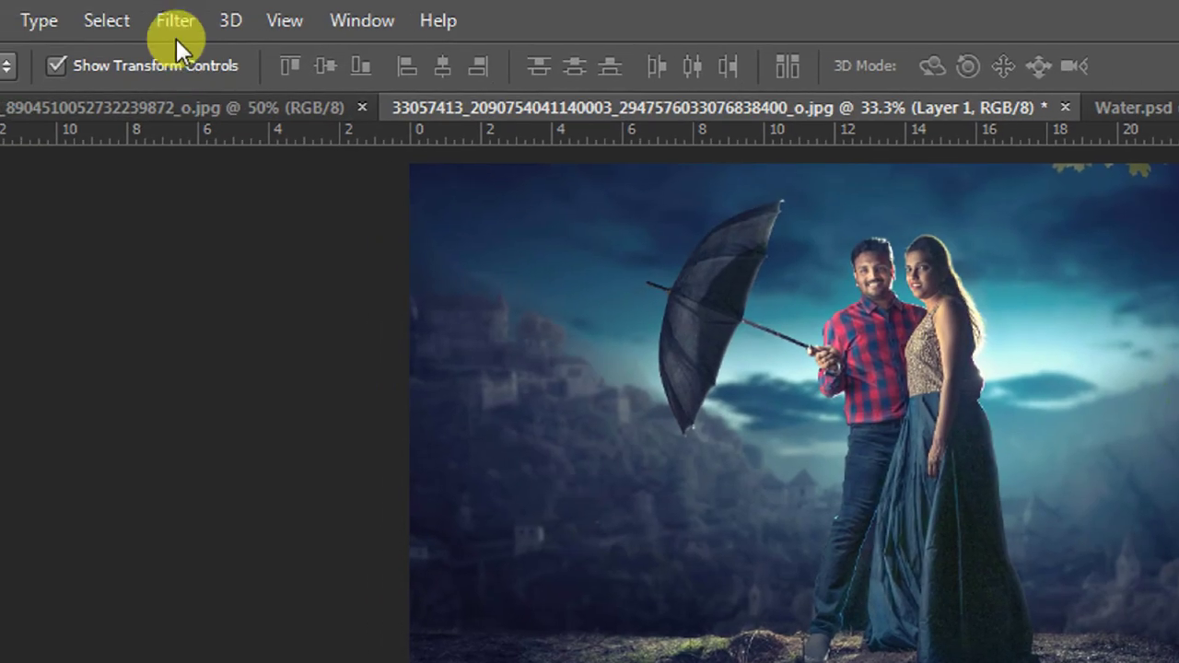
left_click(178, 24)
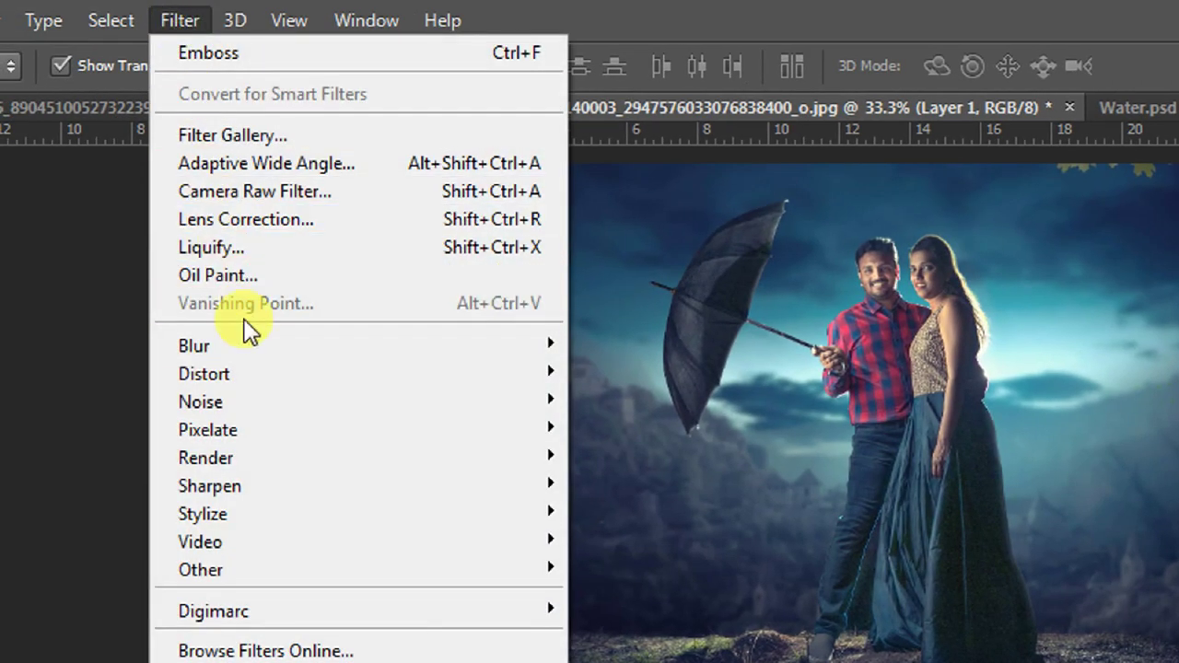
left_click(208, 376)
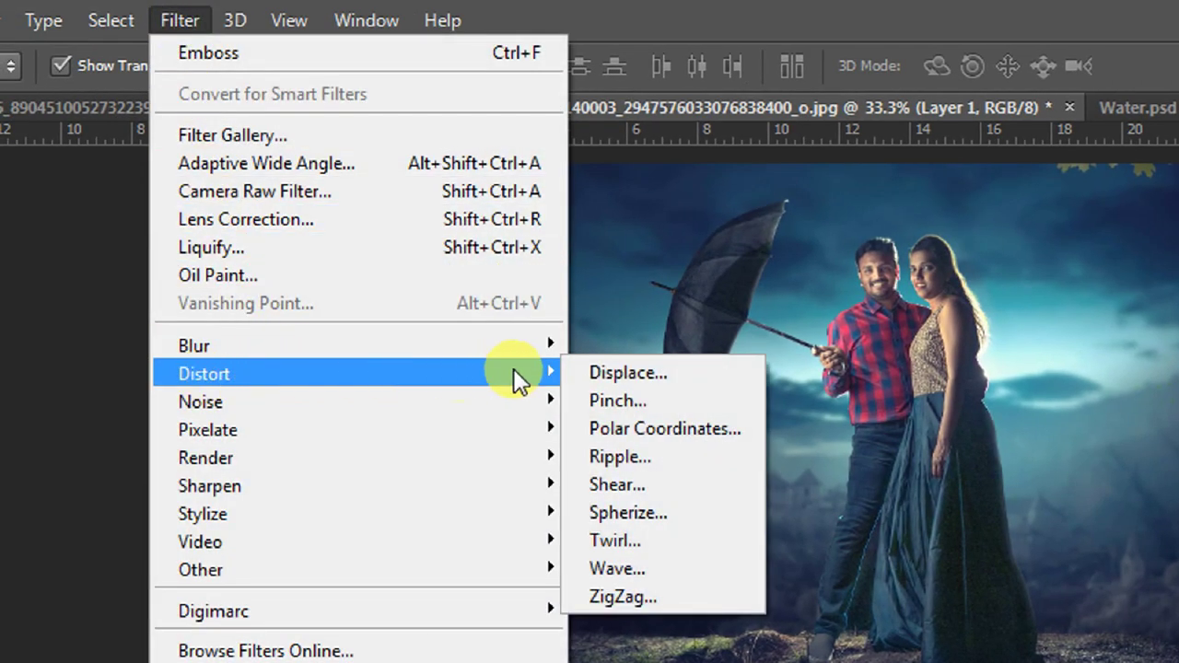
left_click(619, 373)
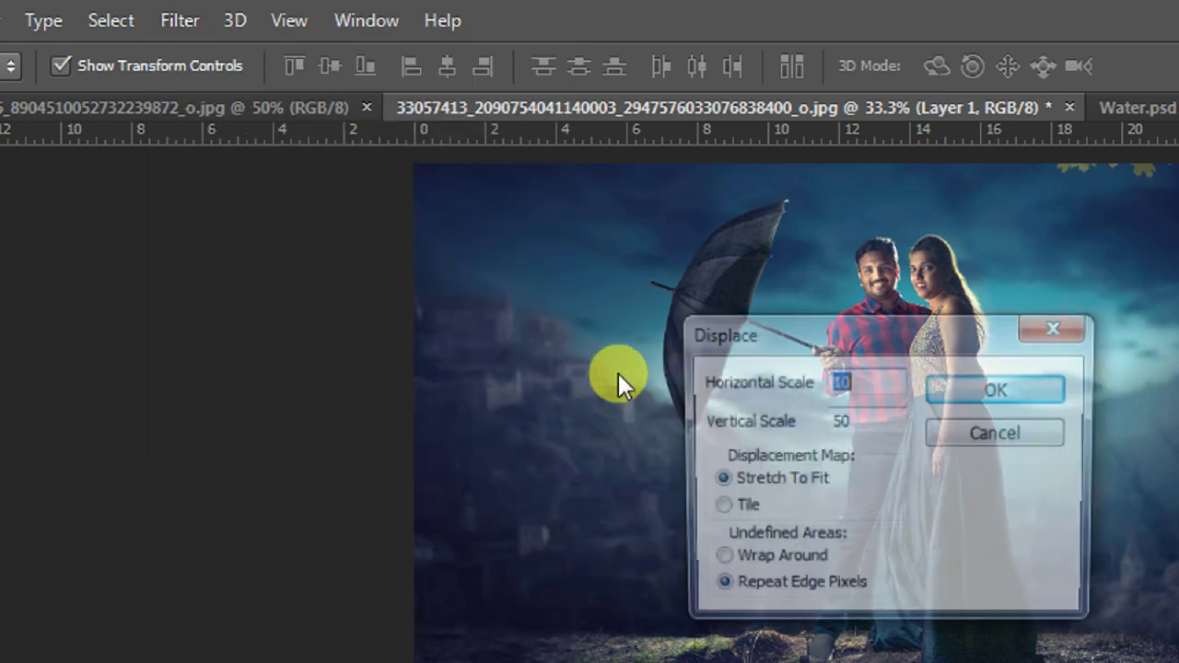
left_click(857, 383)
double_click(843, 419)
left_click(943, 393)
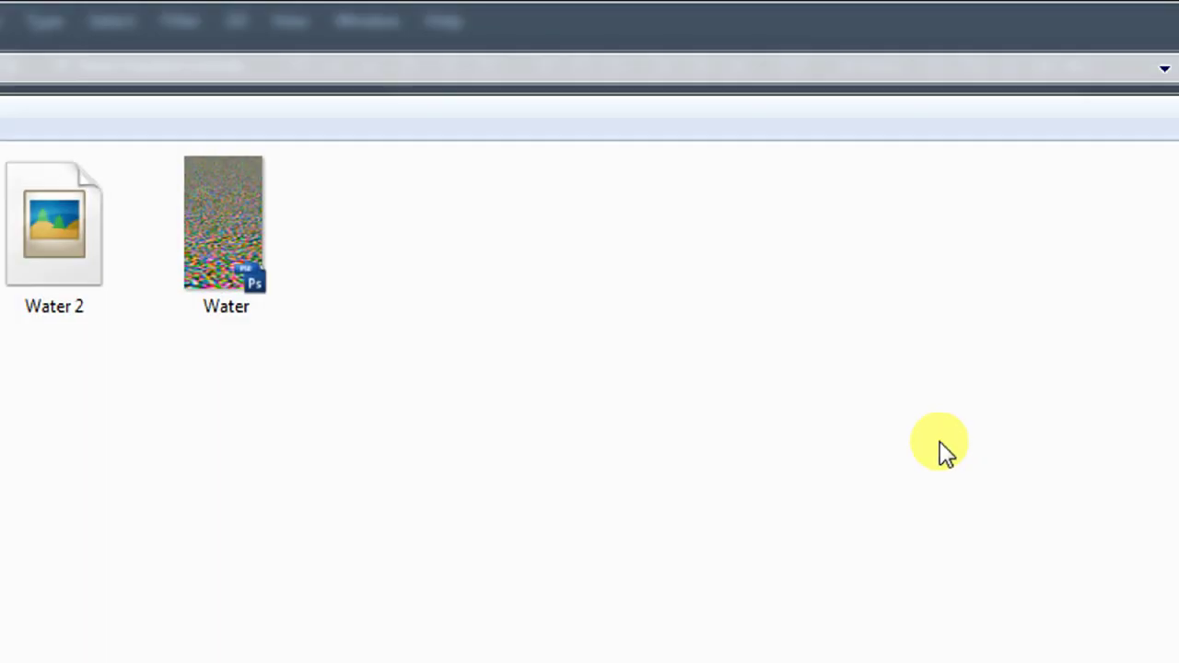
Load Water.psd as the displacement map, nudge the reflection up, and deselect
left_click(235, 285)
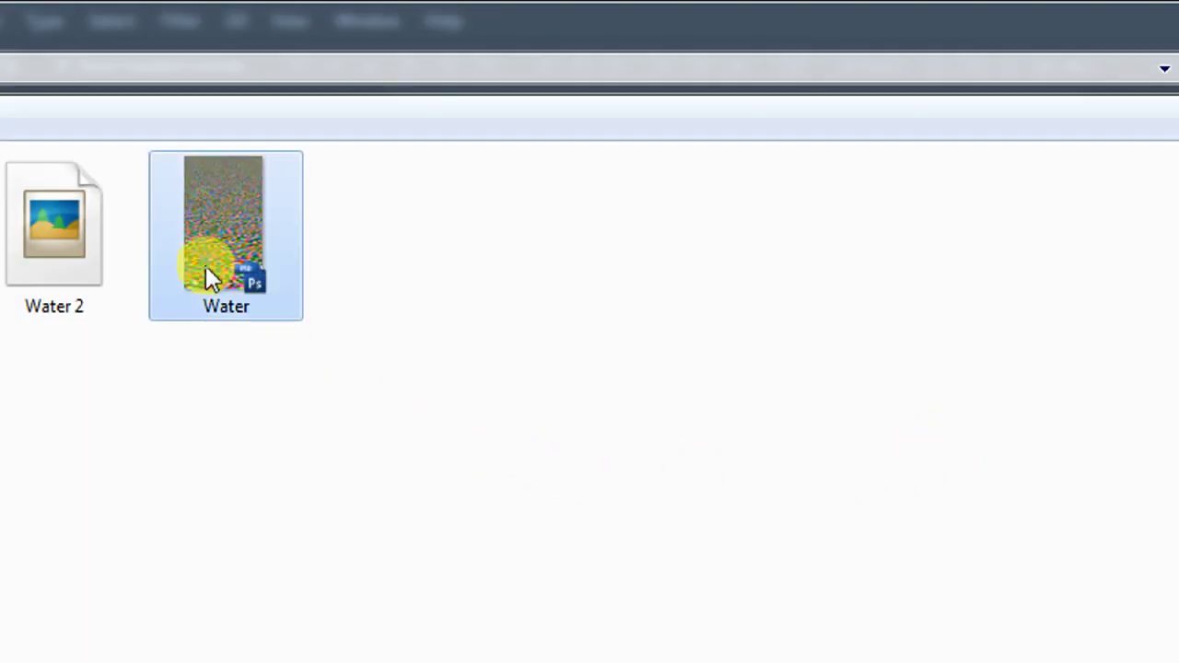
left_click(981, 564)
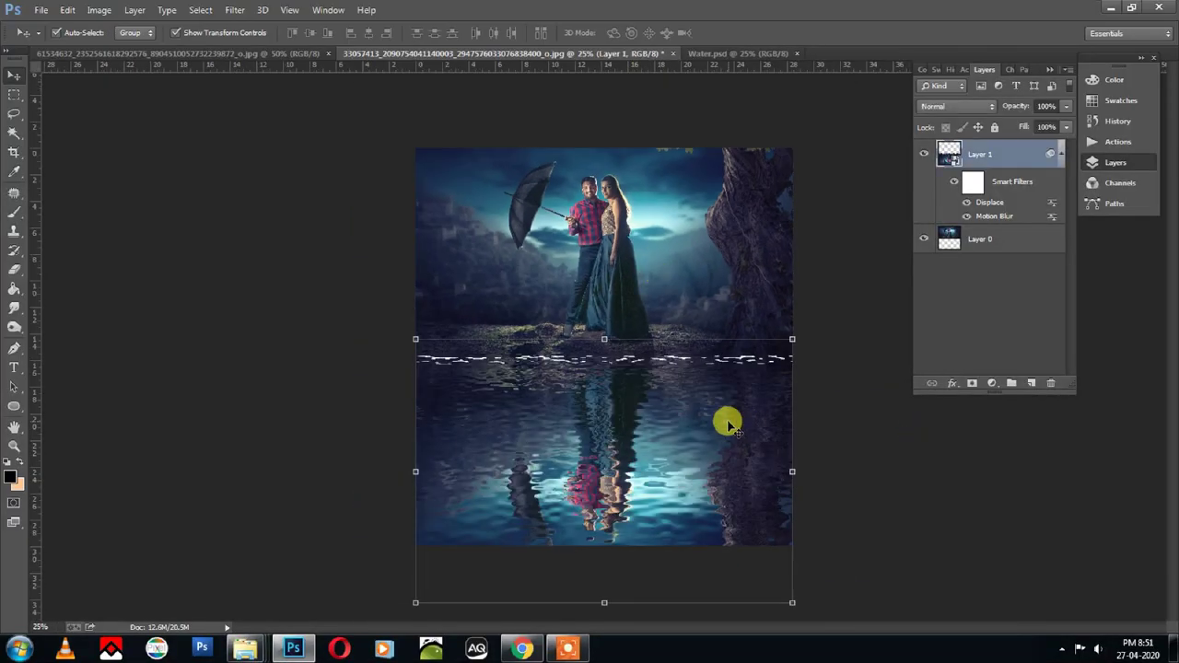
key("shift+Up")
key("shift+Up")
key("shift+Up")
key("shift+Up")
key("shift+Up")
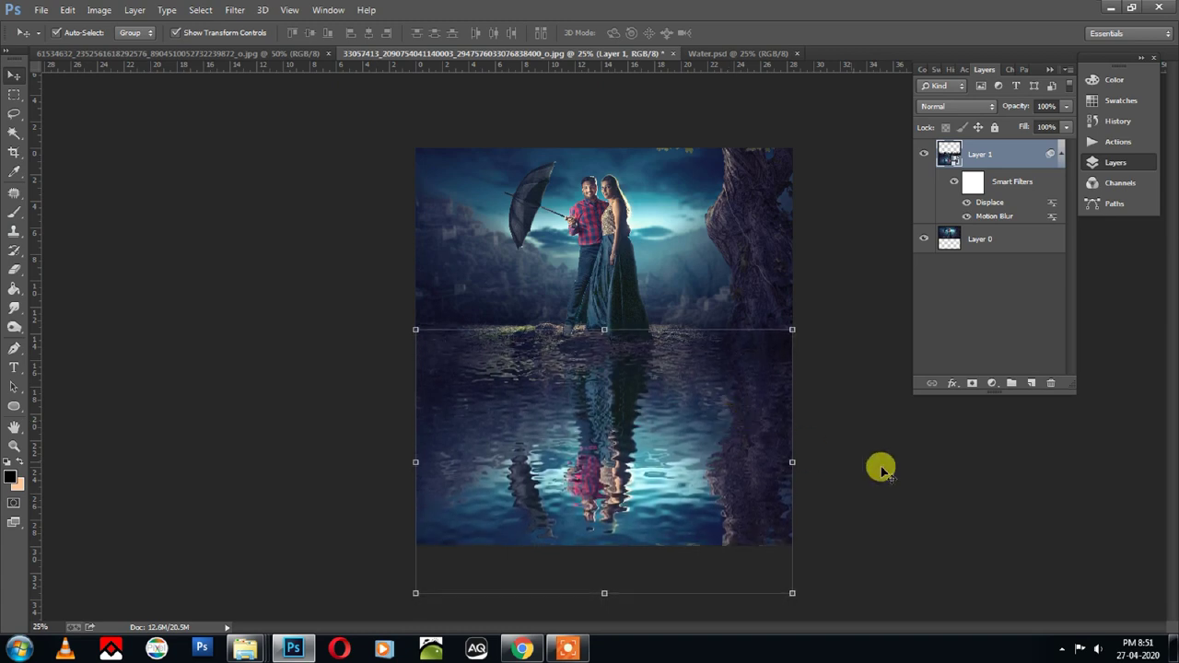
left_click(138, 295)
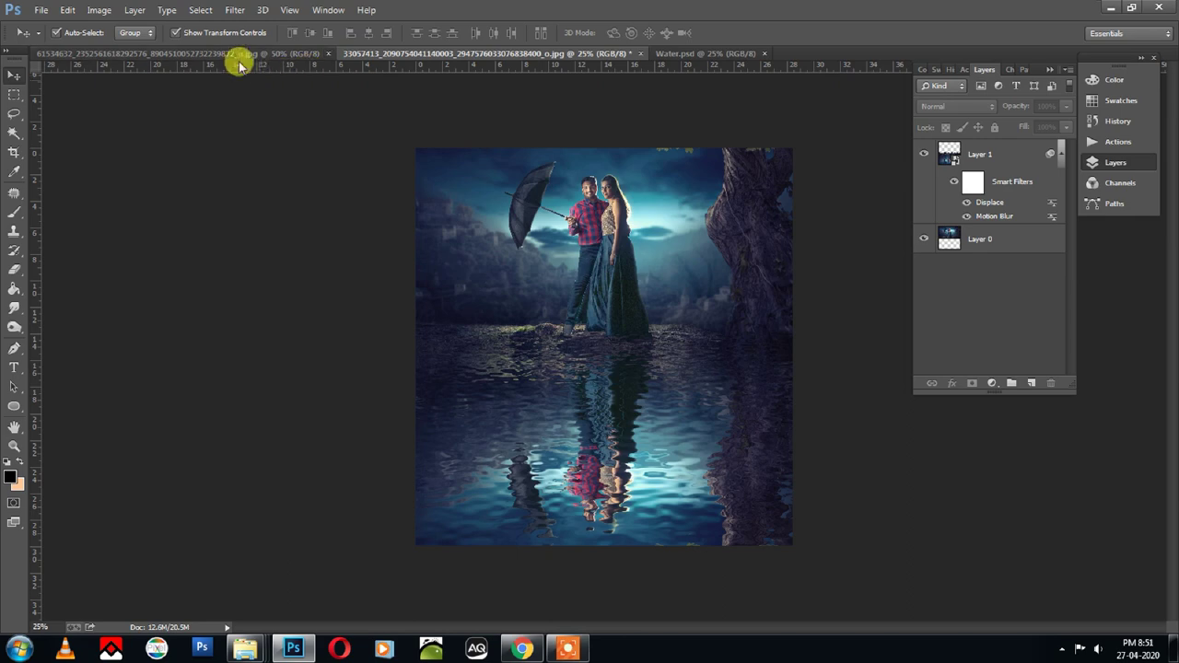
On the stone archway photo, duplicate it to Layer 1 and move the copy up
left_click(228, 53)
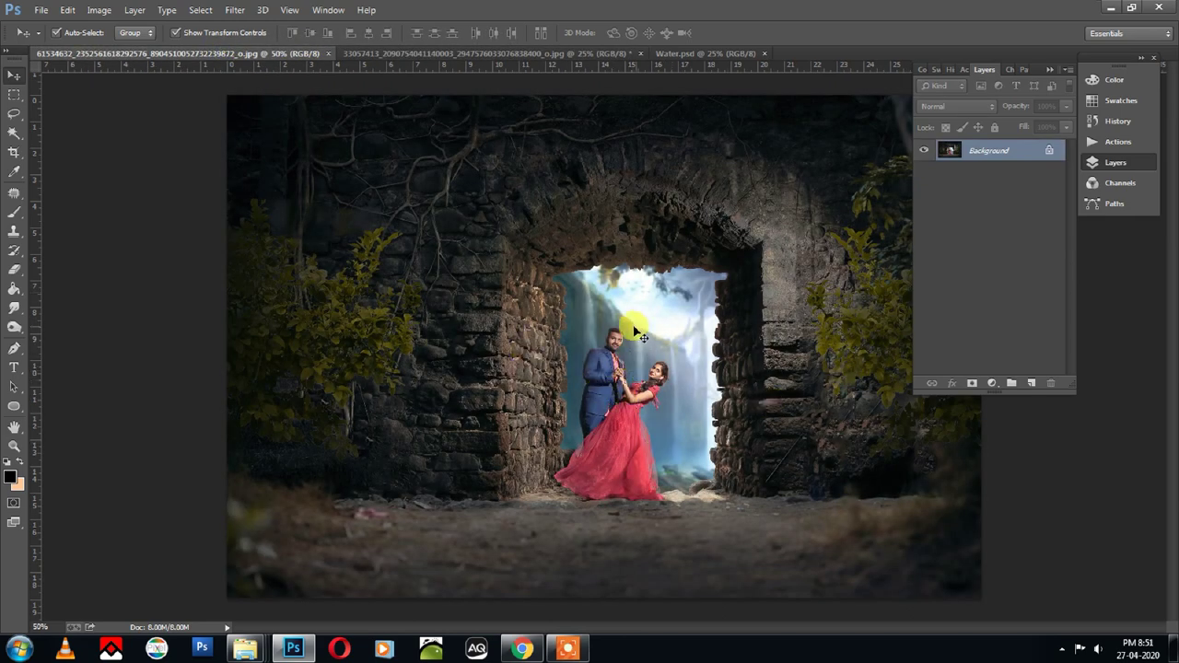
key("ctrl+j")
key("ctrl+minus")
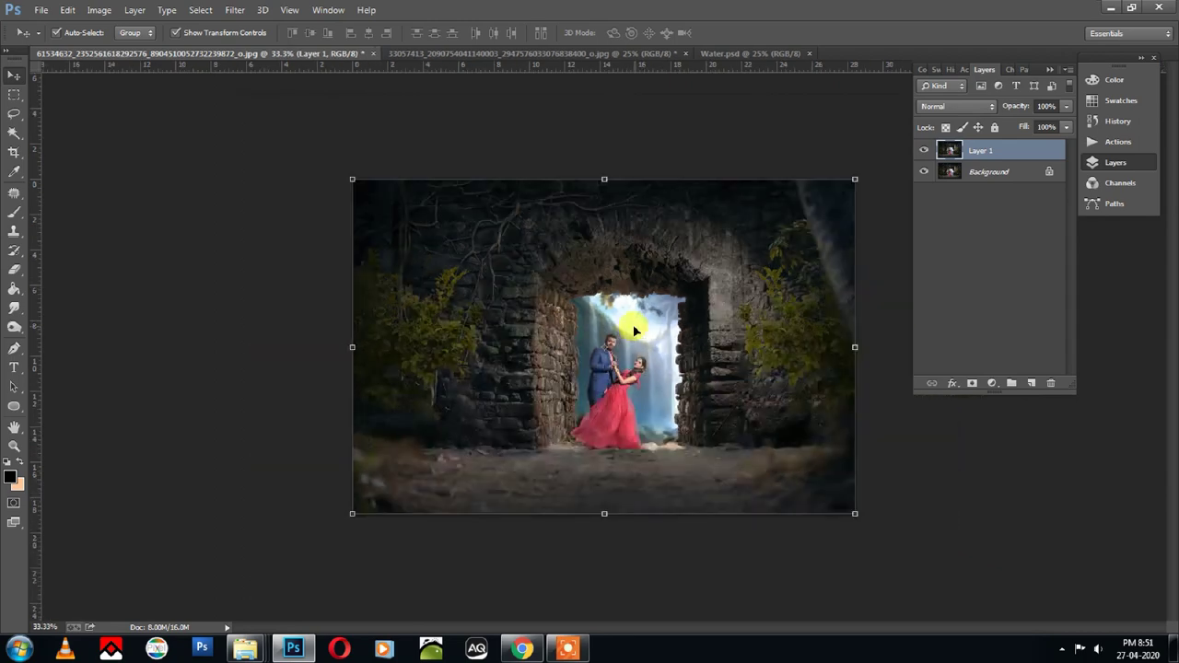
key("shift+Up")
key("shift+Up")
key("shift+Up")
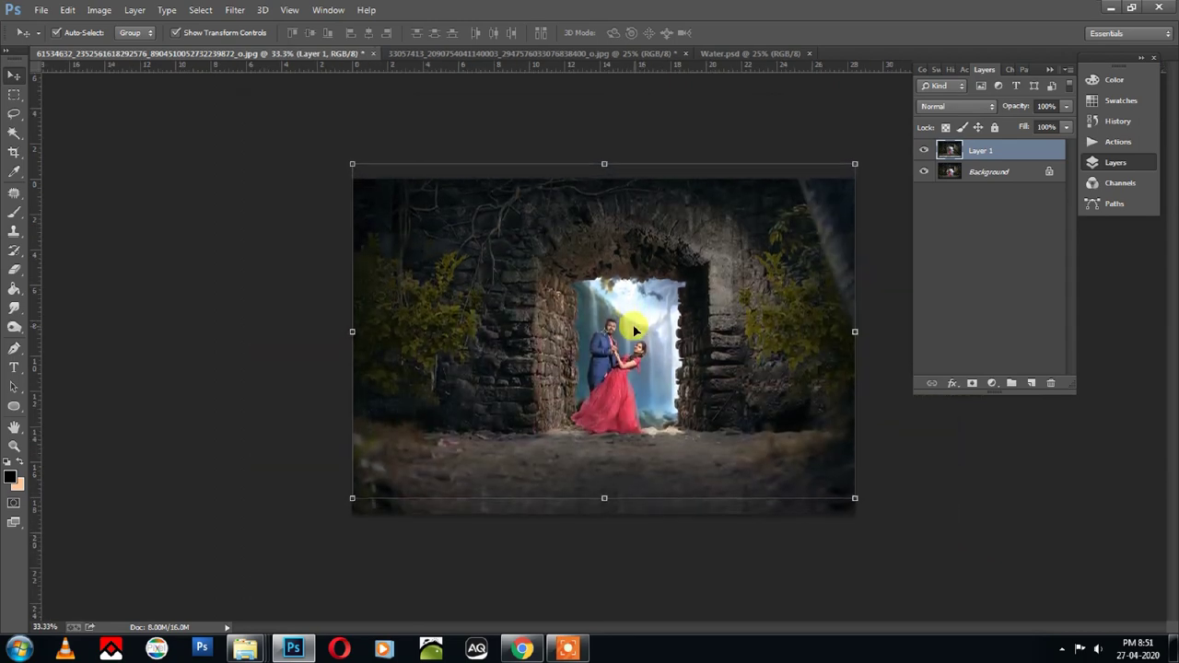
key("shift+Up")
key("shift+Up")
key("shift+Up")
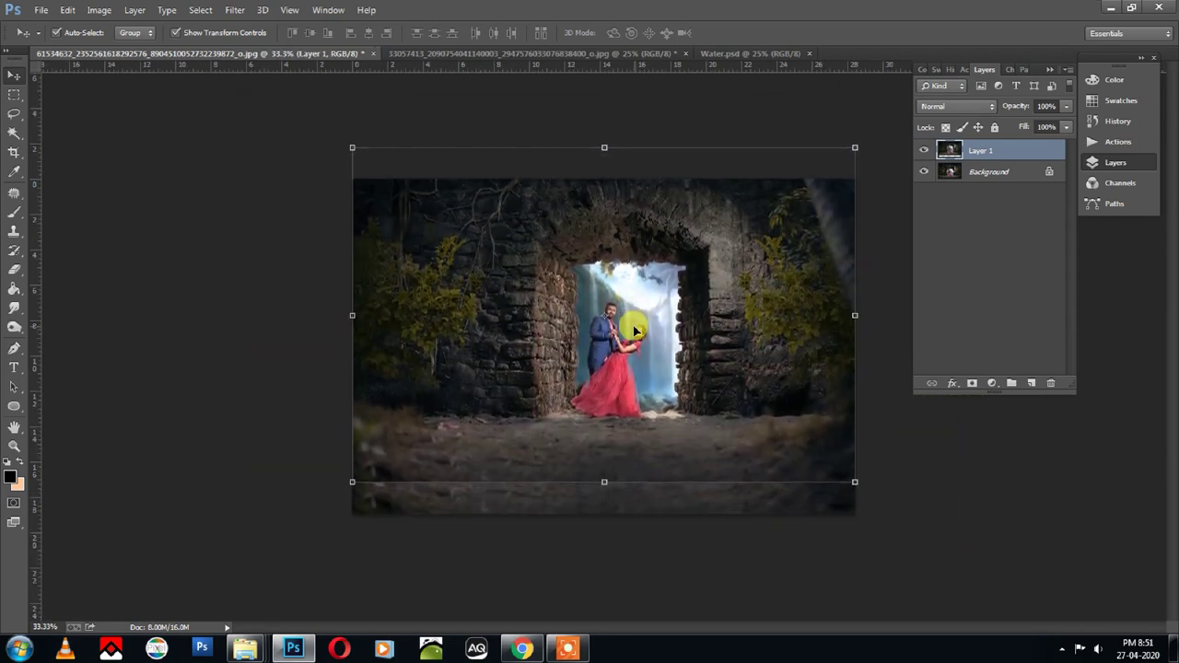
left_click_drag(633, 331, 634, 323)
Flip the Layer 1 copy vertically and nudge it into alignment
key("ctrl+t")
right_click(602, 474)
left_click(610, 463)
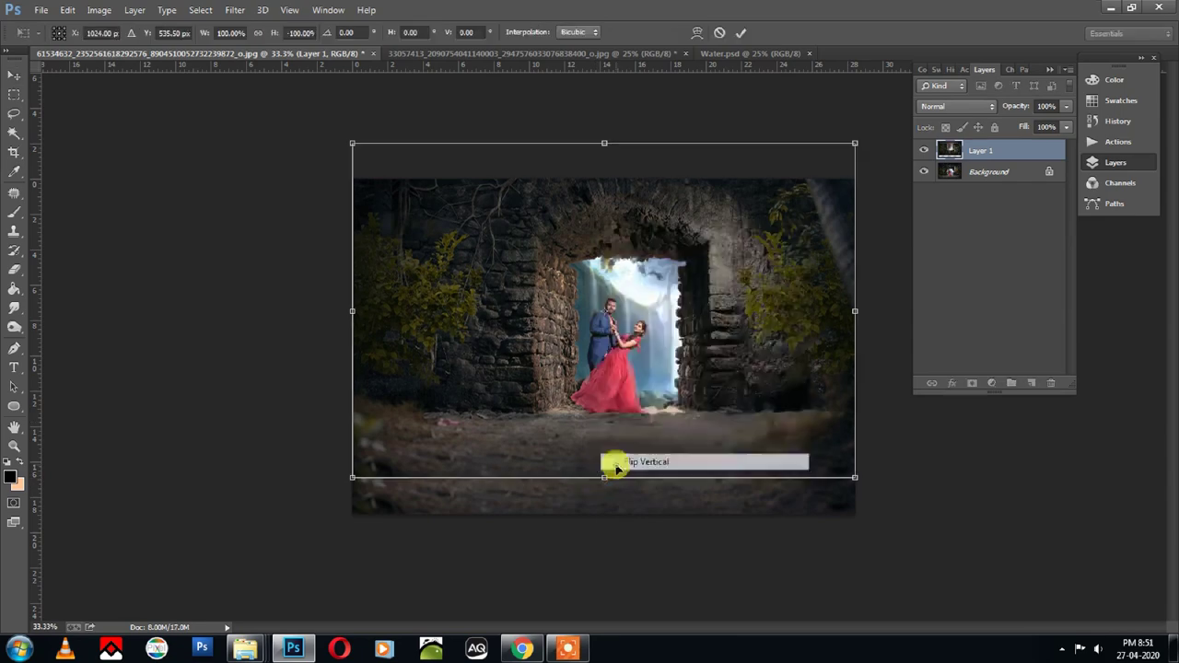
key("Left")
key("Left")
key("Left")
key("Down")
key("Down")
key("Down")
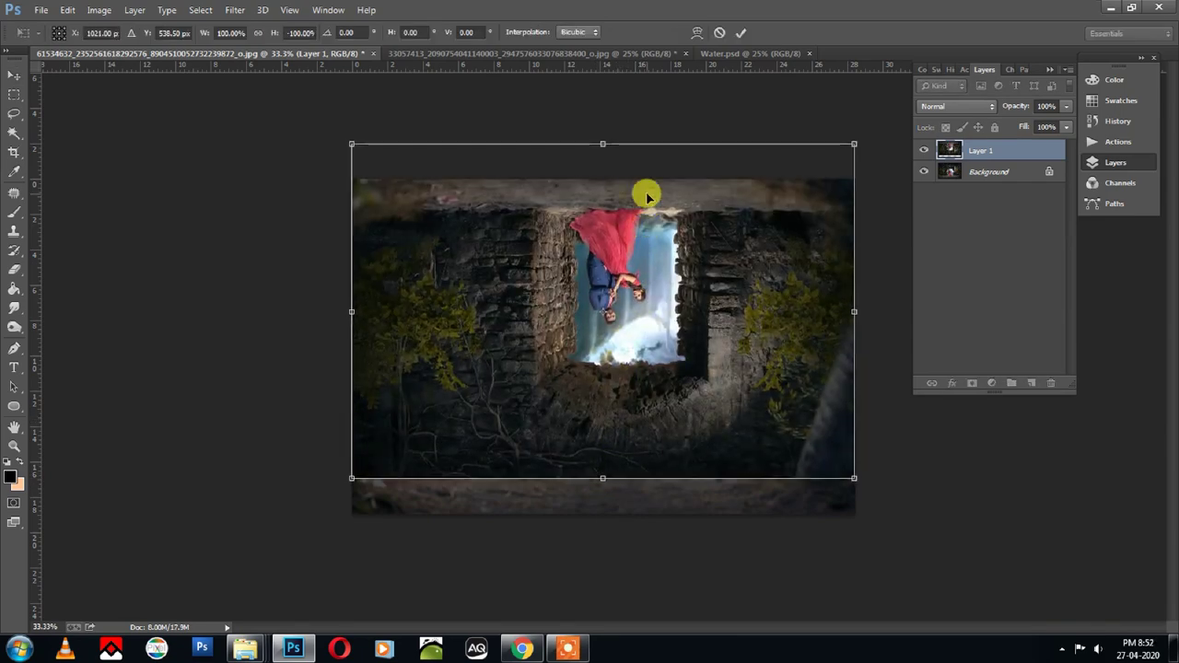
key("Right")
key("Right")
key("Right")
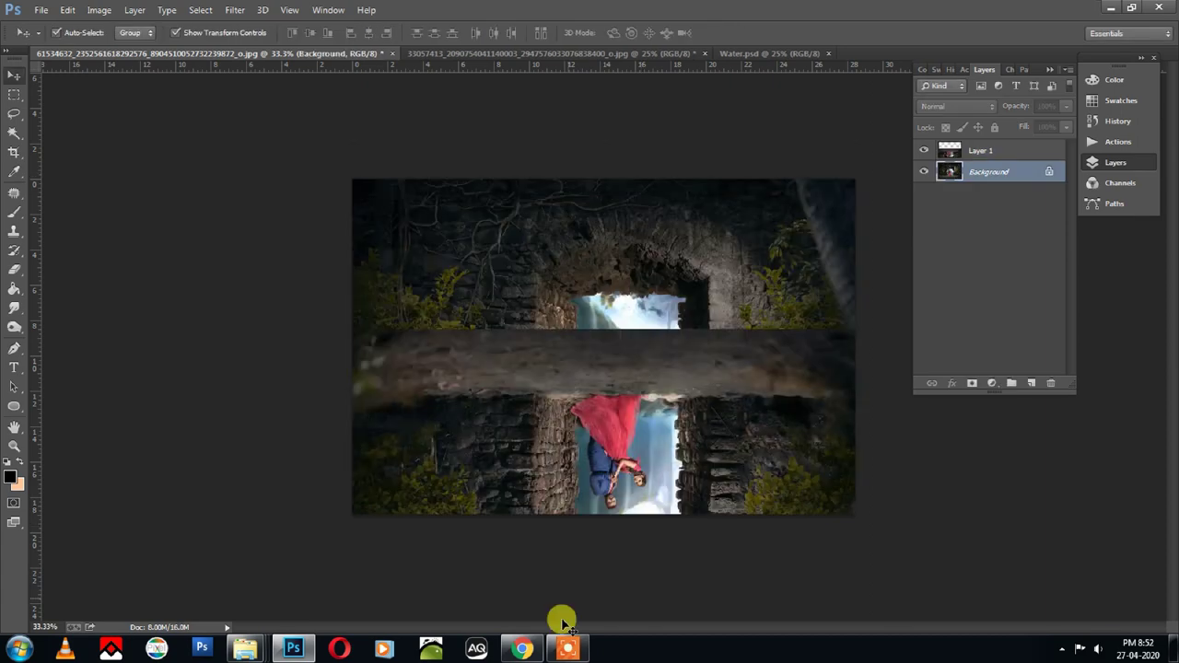
Unlock the Background as Layer 0 and move the upright photo upward
double_click(1006, 172)
key("Return")
key("shift+Up")
key("shift+Up")
key("shift+Up")
key("shift+Up")
key("shift+Up")
key("shift+Up")
key("shift+Up")
key("shift+Up")
key("shift+Up")
key("shift+Up")
key("shift+Up")
key("shift+Up")
key("shift+Up")
key("shift+Up")
key("shift+Up")
key("shift+Up")
key("shift+Up")
key("shift+Up")
key("shift+Up")
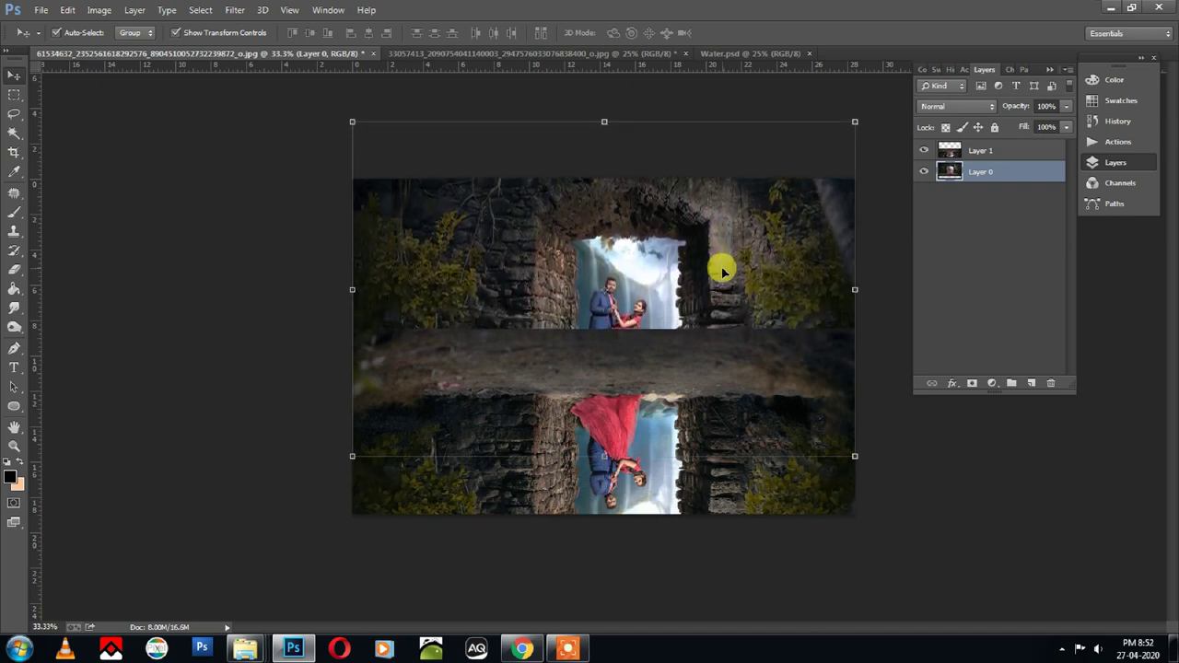
key("shift+Up")
key("shift+Up")
key("shift+Up")
key("shift+Up")
key("shift+Up")
key("shift+Up")
key("shift+Up")
key("shift+Up")
key("shift+Up")
key("shift+Up")
key("shift+Up")
key("shift+Up")
key("shift+Up")
key("shift+Up")
key("shift+Up")
key("shift+Up")
key("shift+Up")
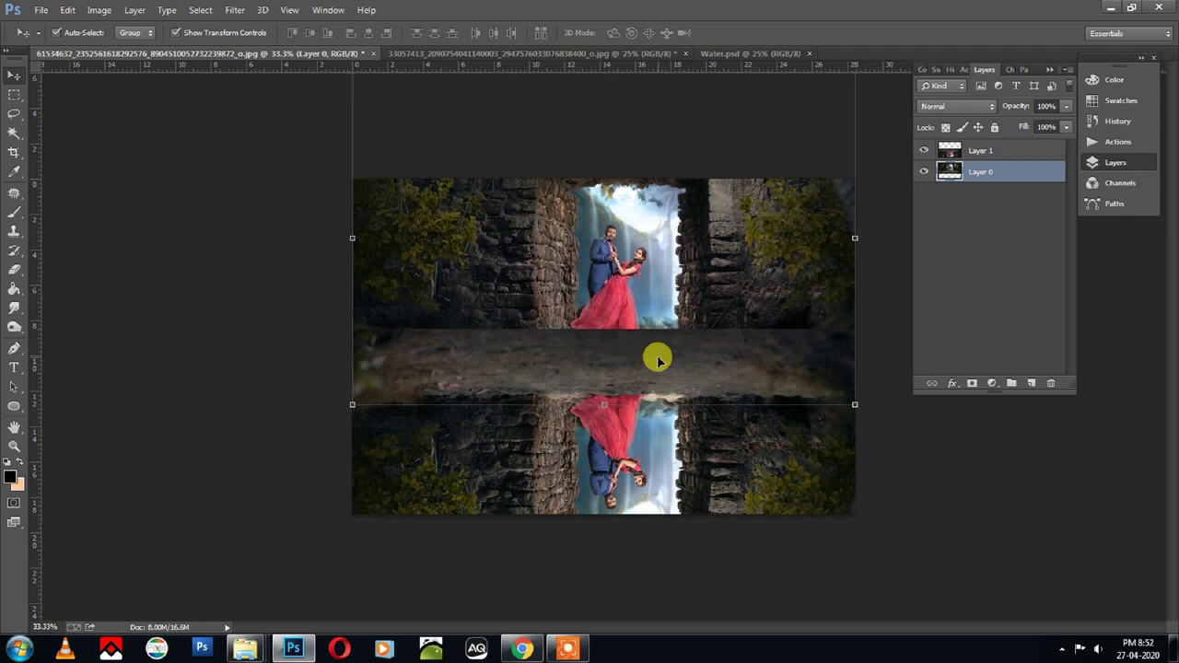
Close the gap so the upright archway photo and flipped reflection meet
left_click(658, 360)
left_click(14, 99)
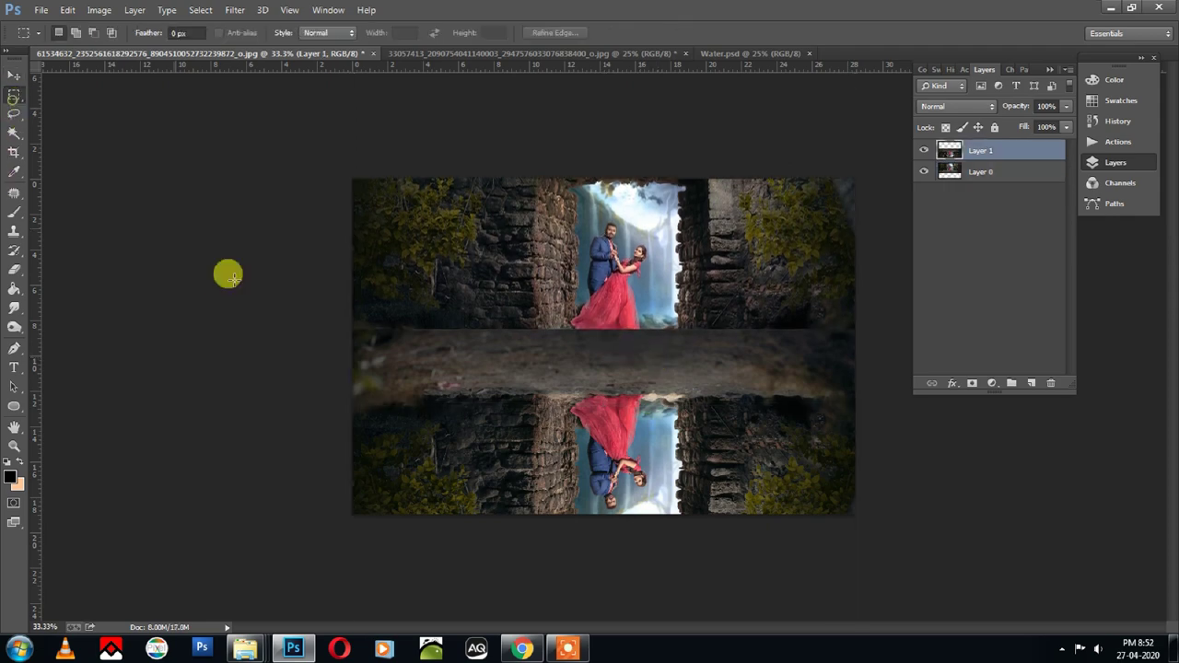
left_click_drag(291, 298, 927, 372)
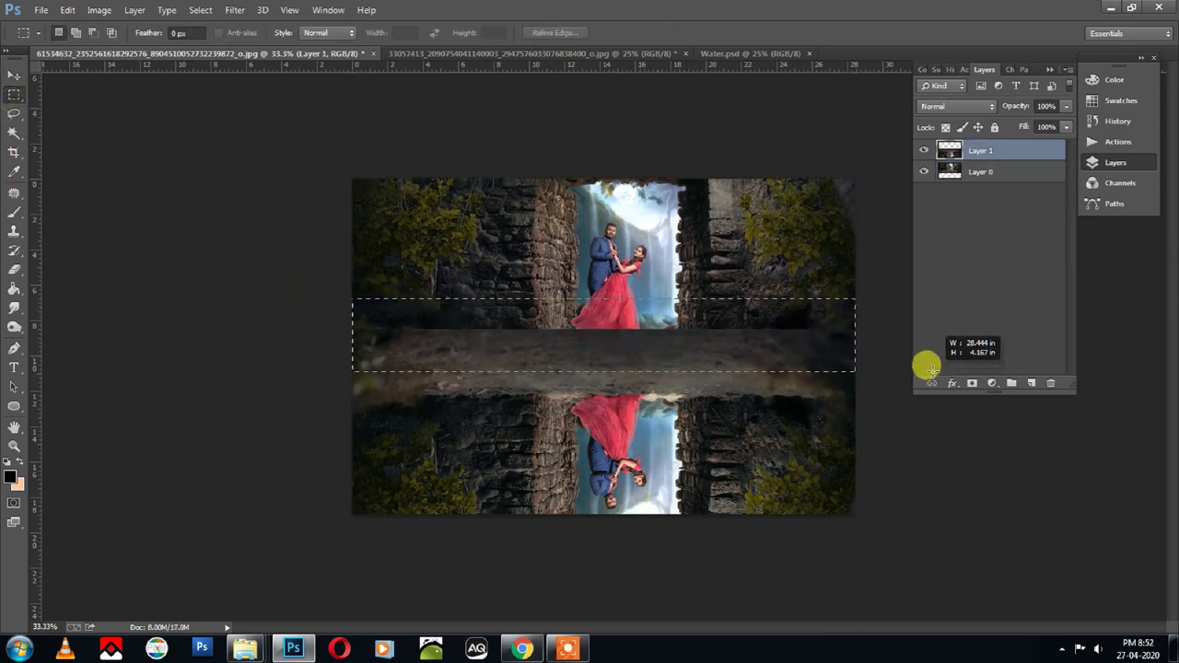
key("v")
left_click_drag(713, 266, 716, 275)
left_click(663, 474)
left_click_drag(663, 475, 665, 451)
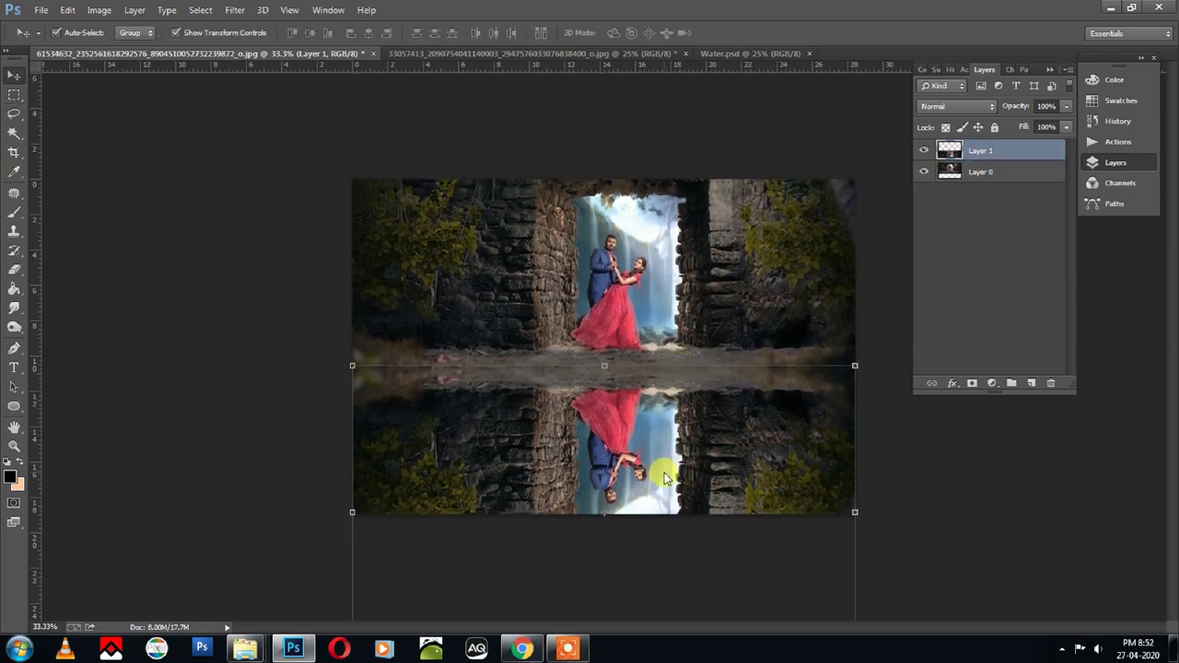
Apply Motion Blur at angle 90° and distance 11 pixels to the reflection
left_click(246, 13)
mouse_move(242, 173)
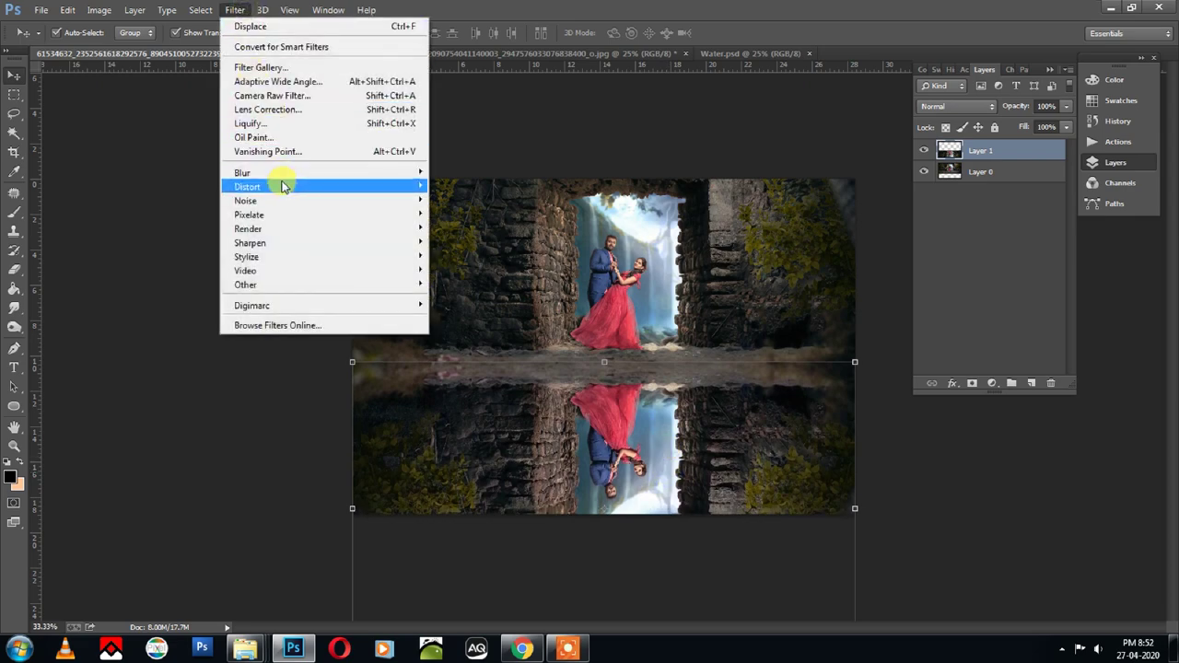
left_click(461, 304)
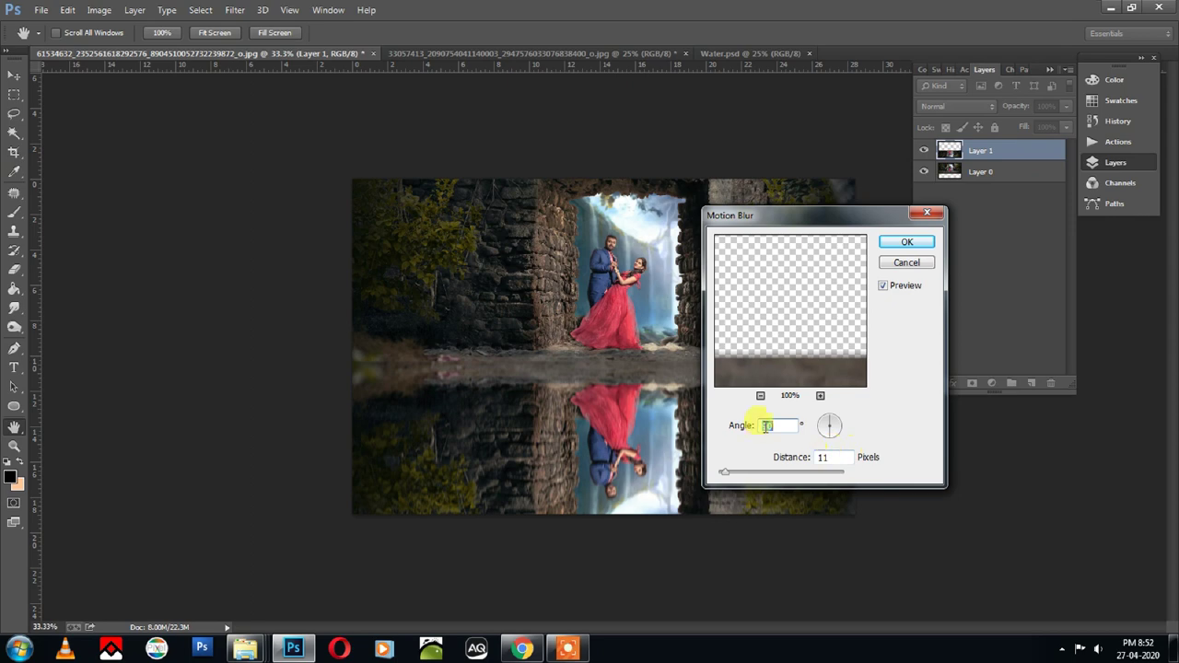
left_click(907, 241)
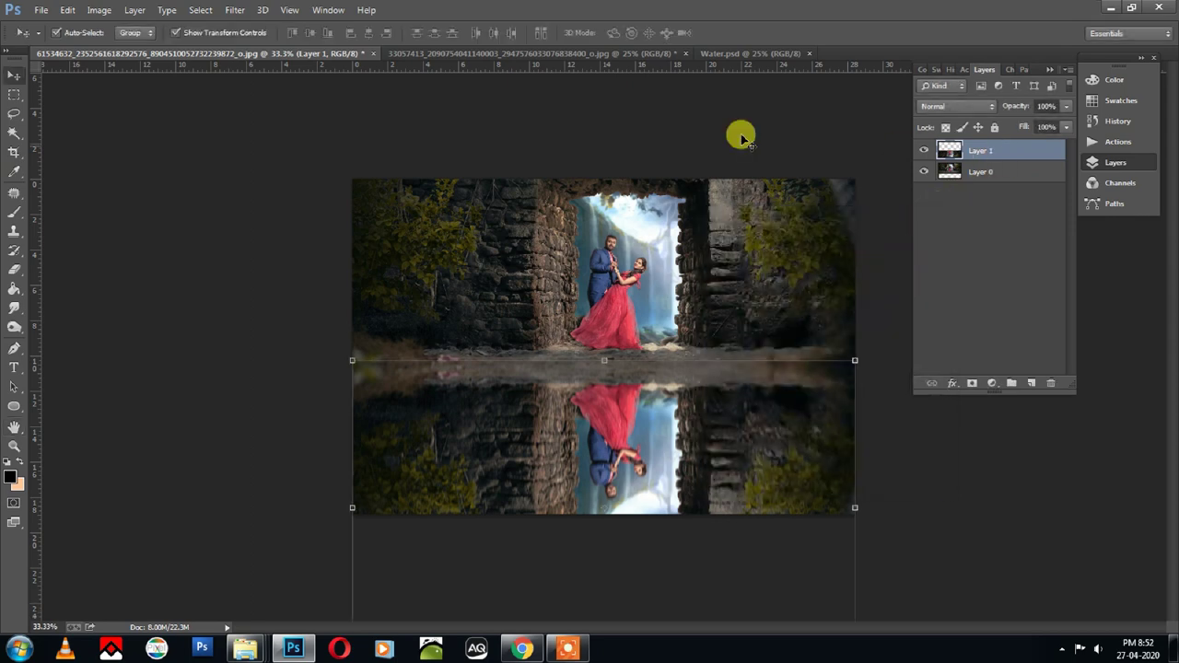
left_click(235, 13)
mouse_move(242, 173)
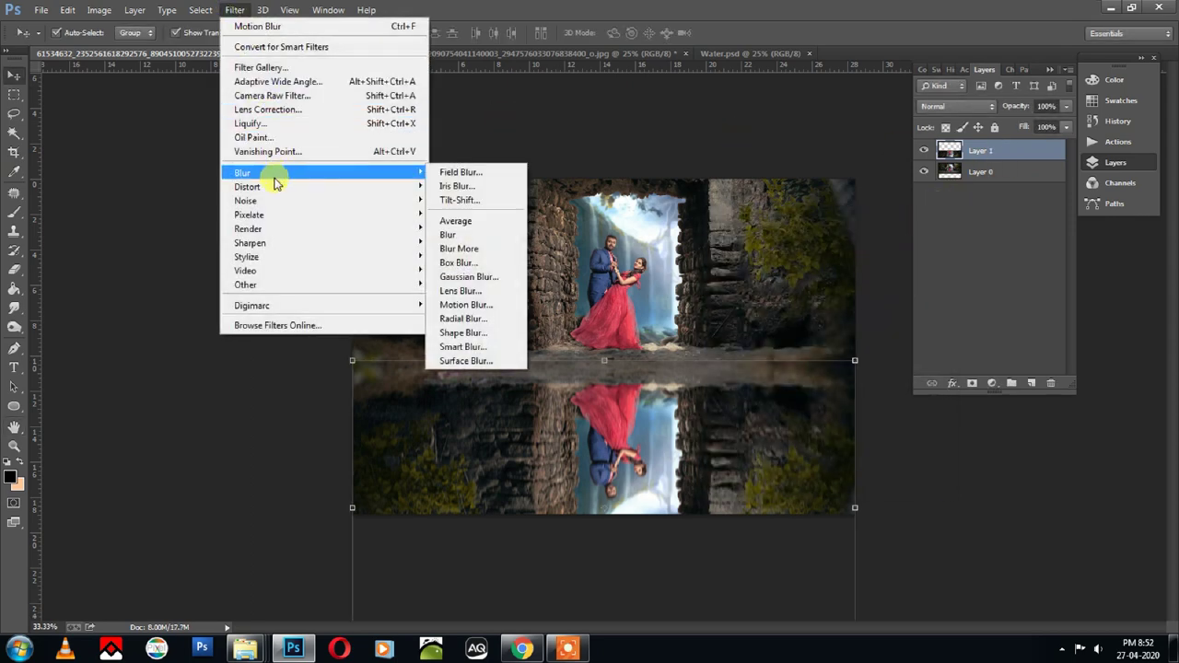
Apply Displace to the archway reflection using Water.psd as the displacement map
left_click(500, 185)
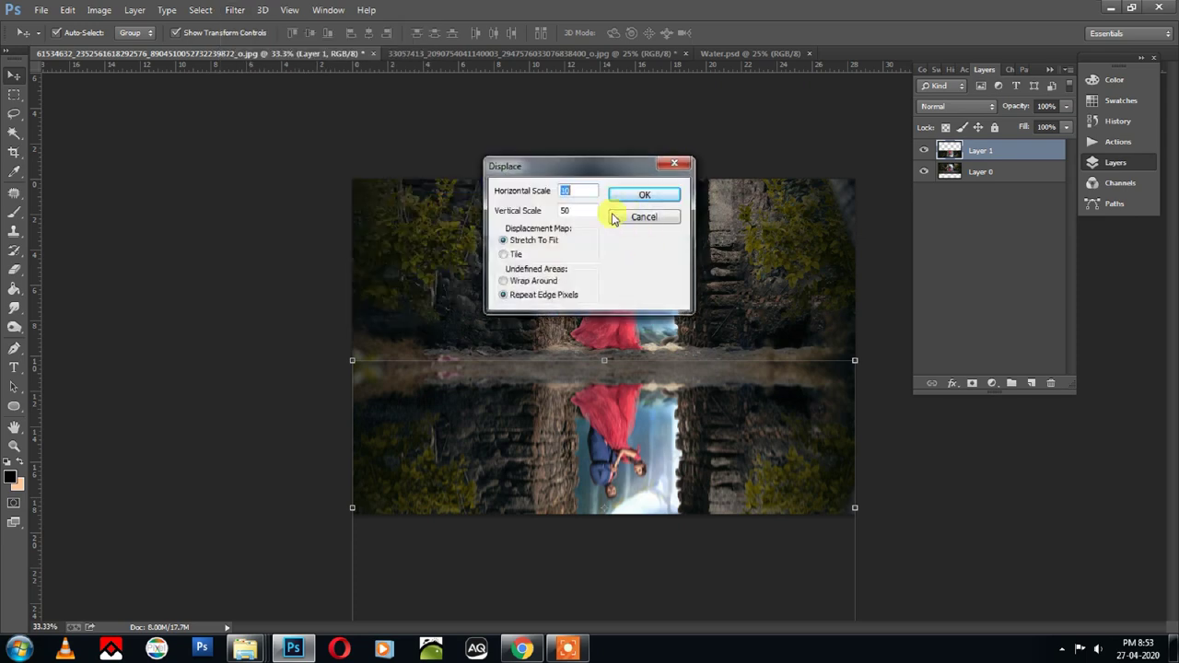
left_click(649, 194)
left_click(251, 129)
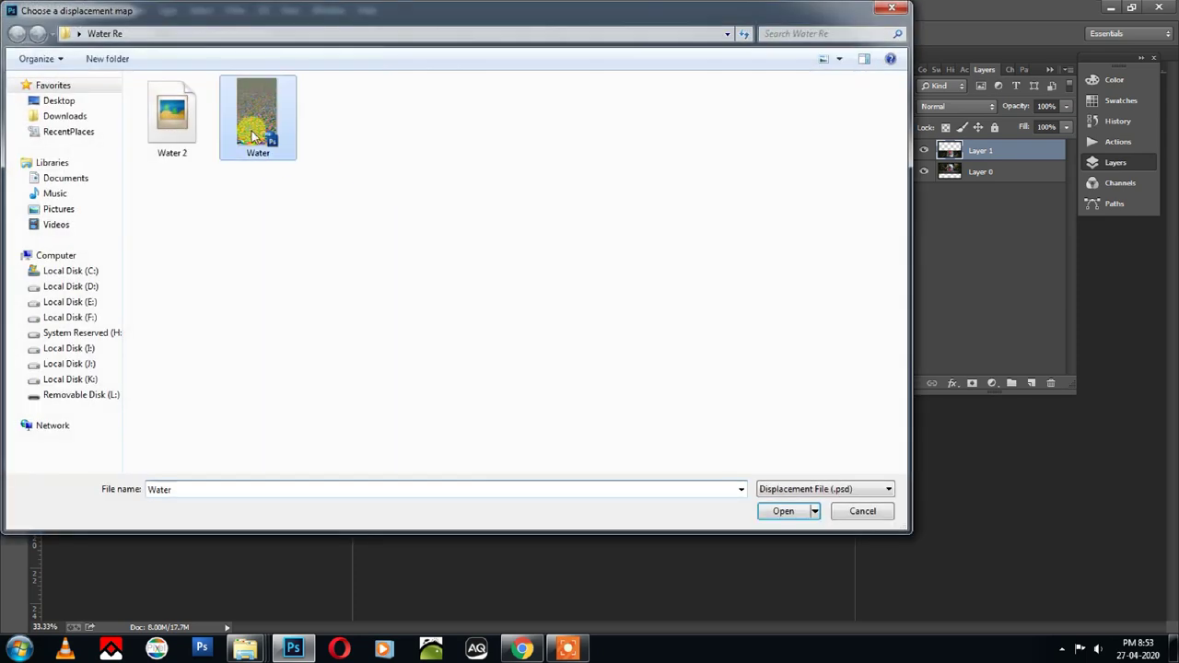
left_click(785, 512)
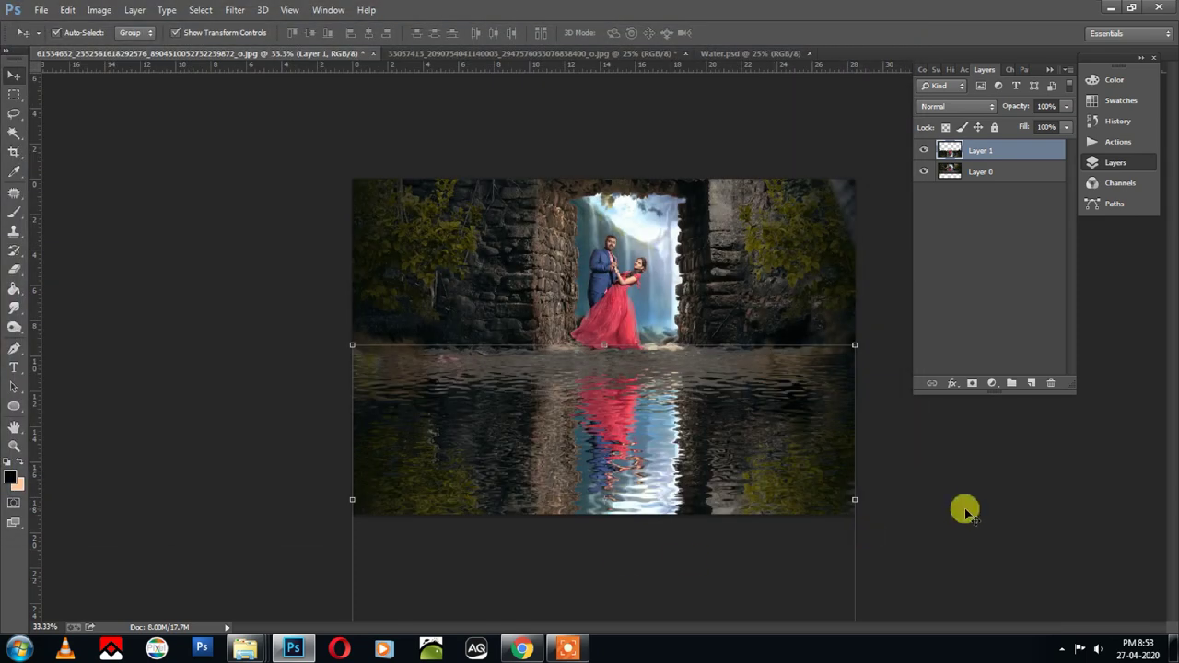
left_click(14, 326)
left_click(172, 32)
Set the Dodge tool range to Highlights, hide all panels, and zoom in to 50%
left_click(166, 72)
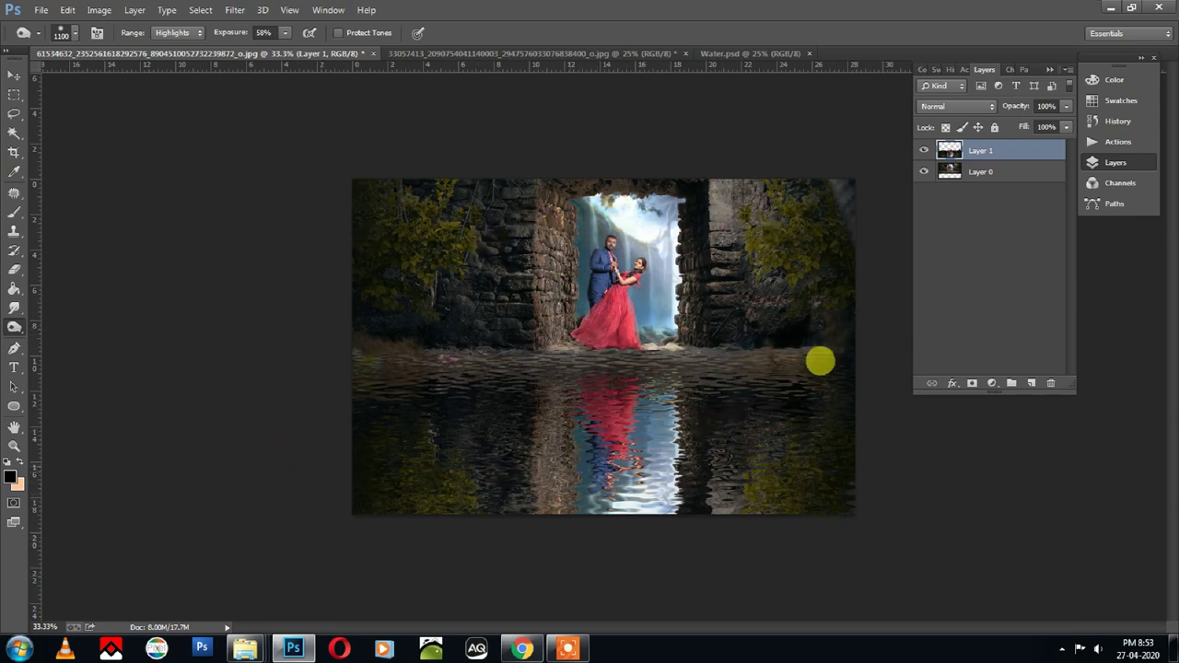
key("Tab")
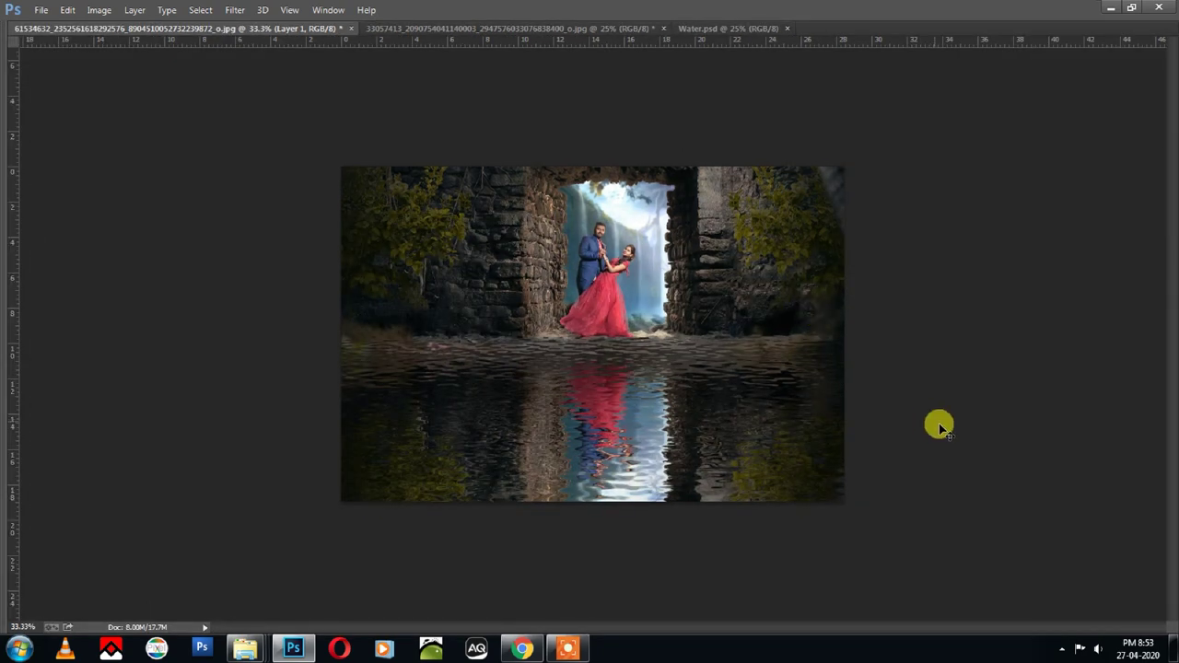
key("ctrl+plus")
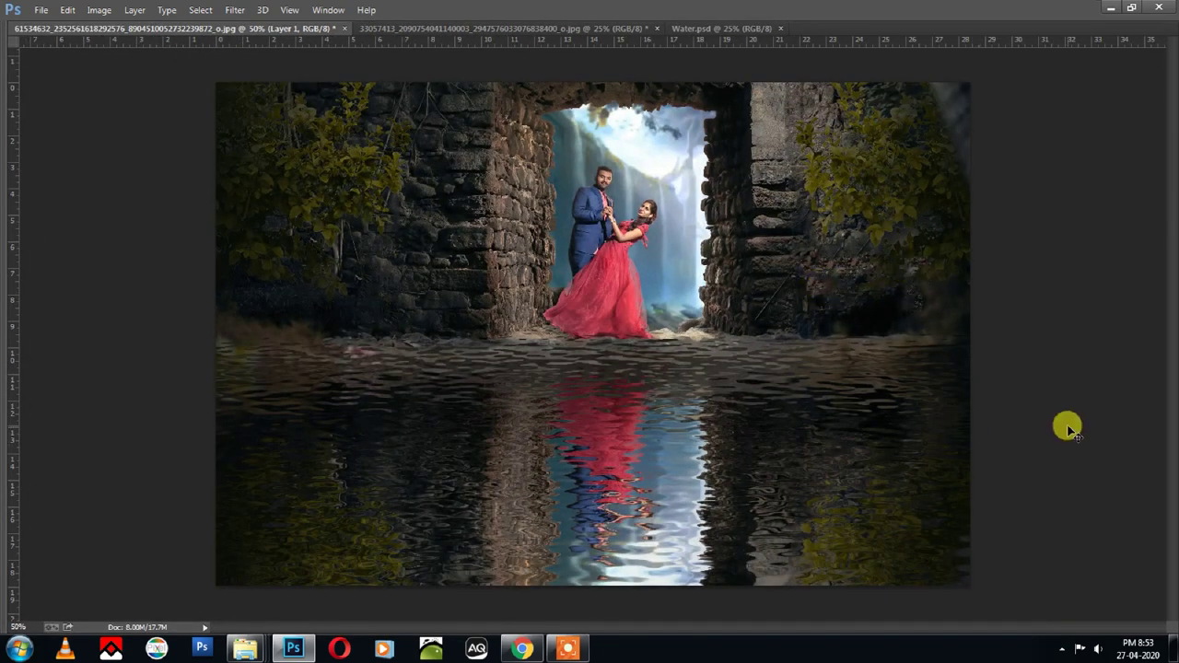